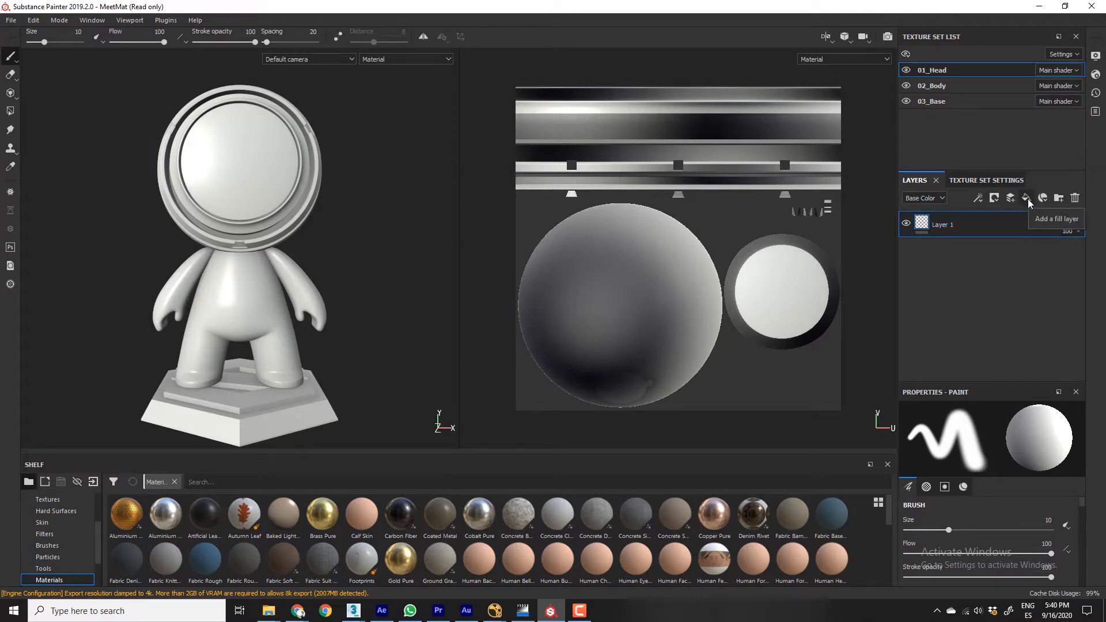
Step: Add a paint layer to 01_Head and set the brush's base color to pure red
click(1011, 199)
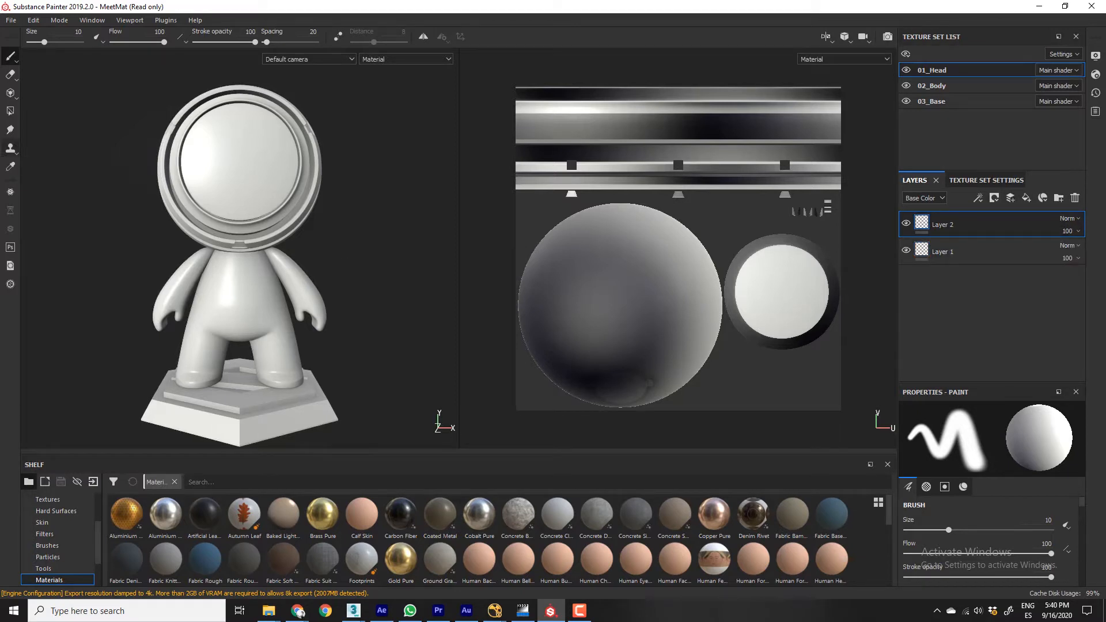
scroll(1019, 541, down, 10)
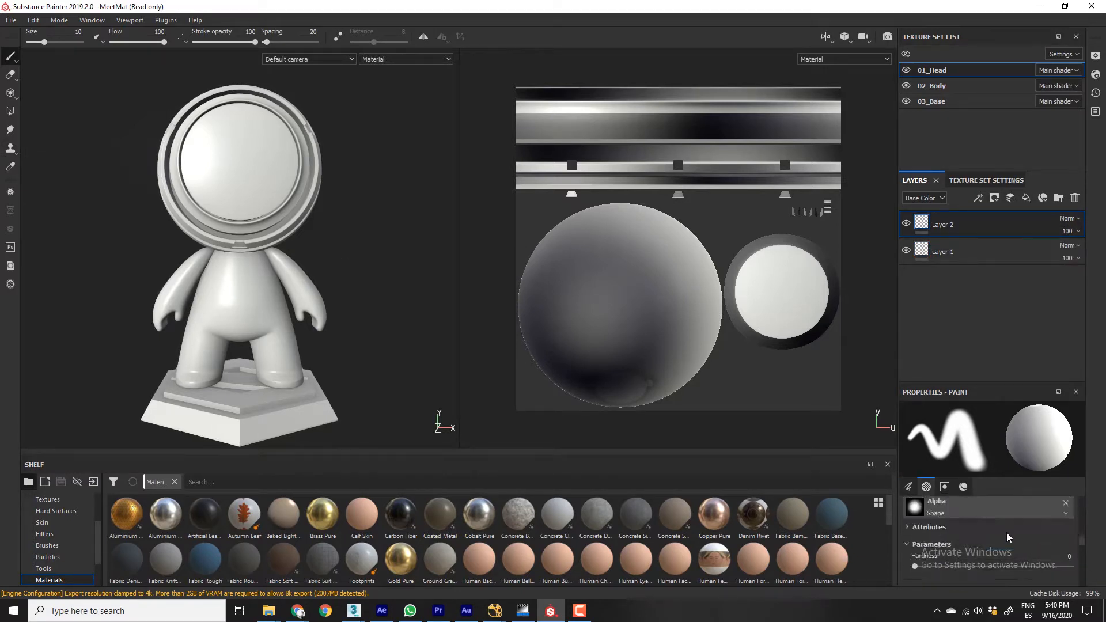
scroll(1001, 534, up, 2)
scroll(998, 534, down, 1)
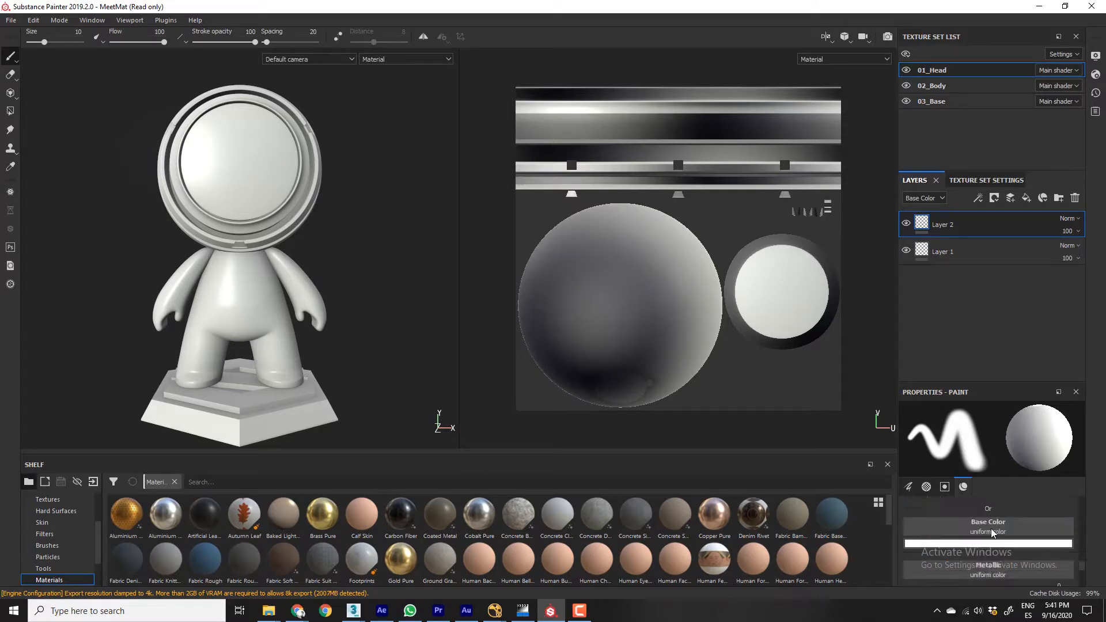
click(993, 543)
drag(956, 500, 1044, 404)
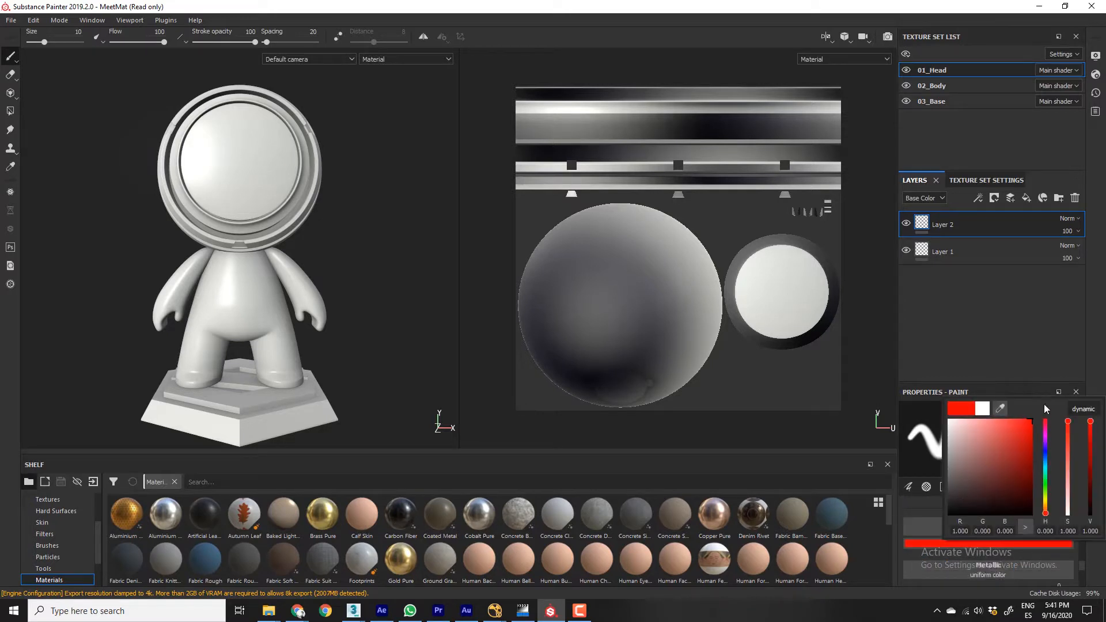
Step: Paint a red blob on the front disc of the head
click(239, 182)
click(223, 161)
drag(224, 138, 235, 167)
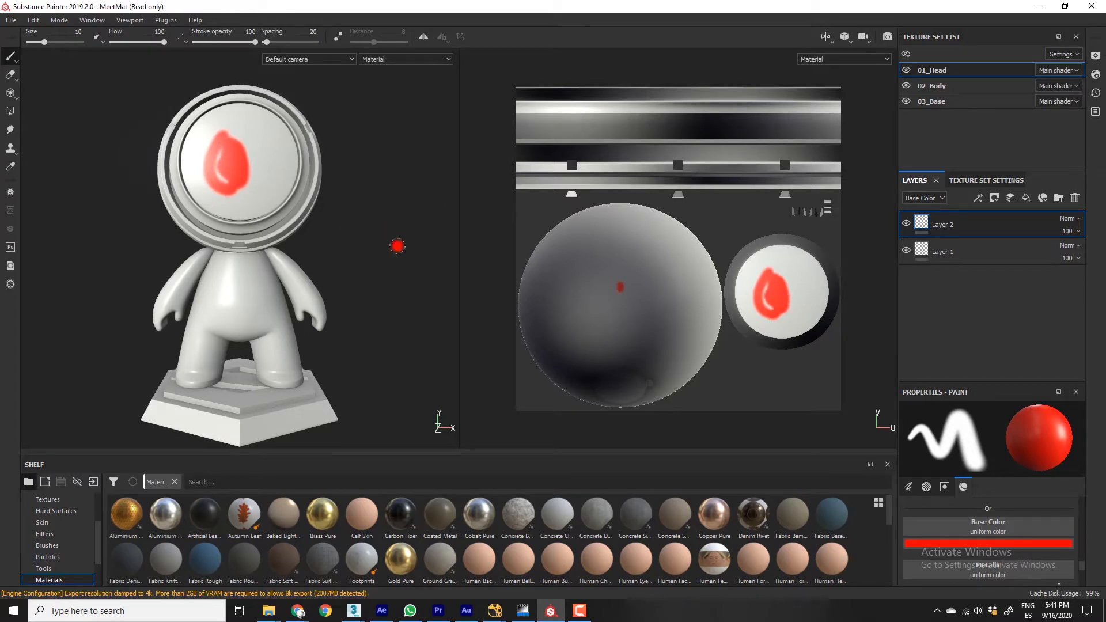
Step: Add a fill layer and set its base color to dark red
click(1026, 198)
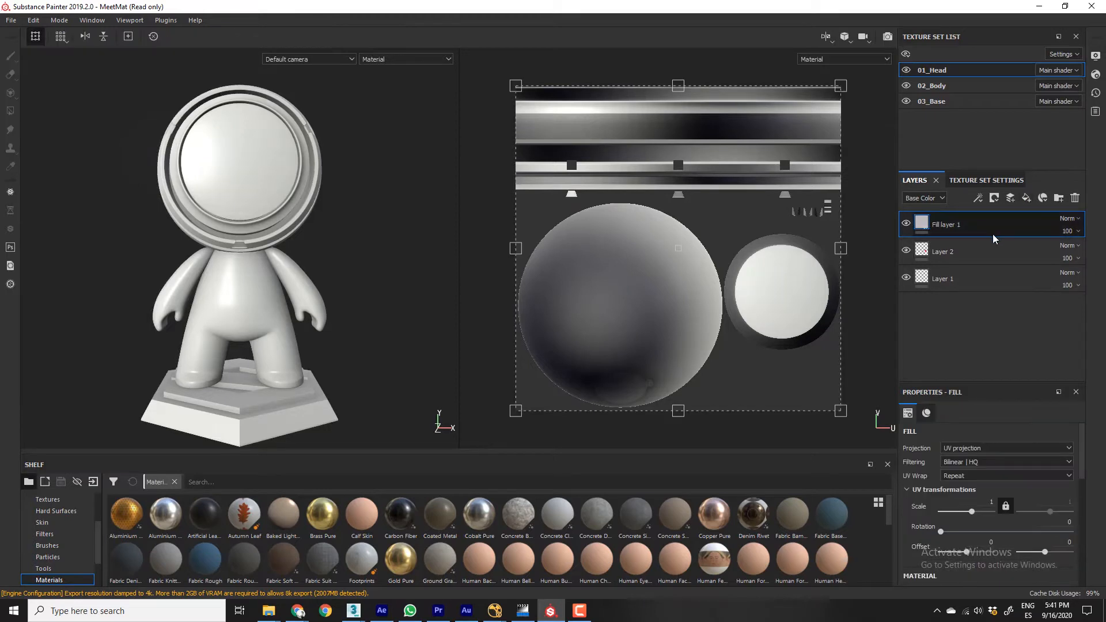
scroll(984, 521, down, 3)
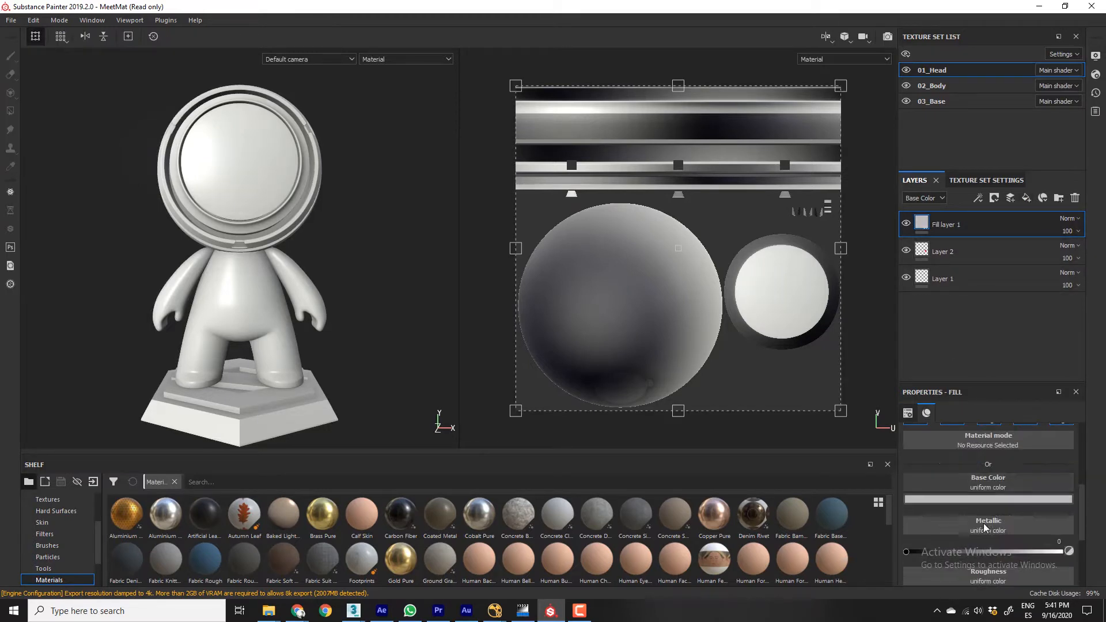
click(980, 497)
mouse_move(980, 420)
mouse_down()
mouse_move(985, 392)
mouse_move(980, 424)
mouse_move(1001, 448)
mouse_move(1021, 406)
mouse_move(1046, 402)
mouse_move(1046, 377)
mouse_up()
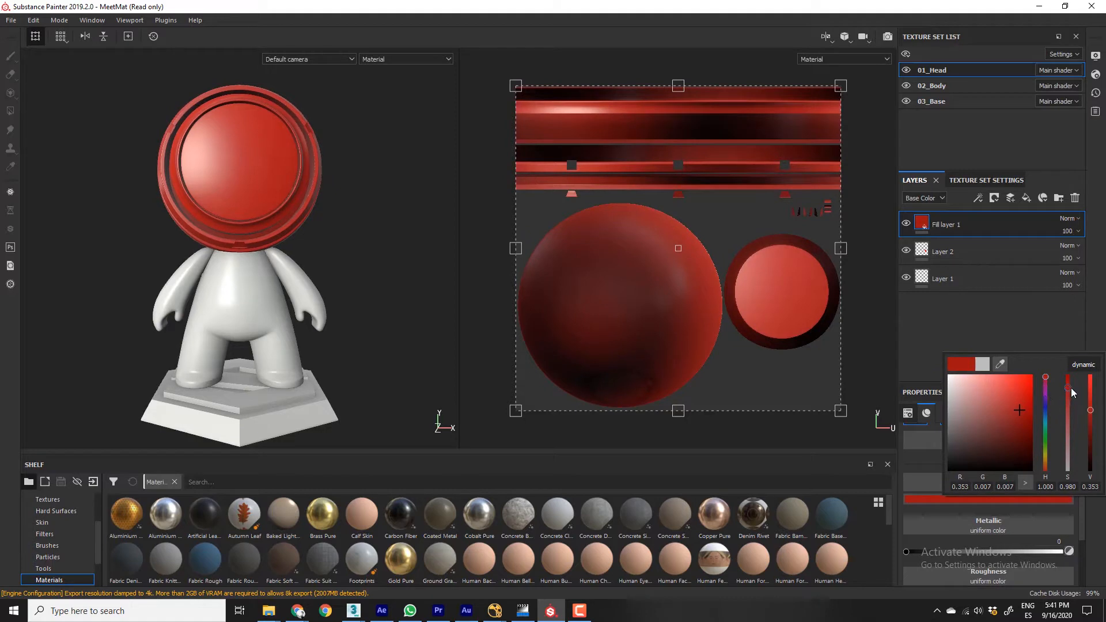
click(954, 299)
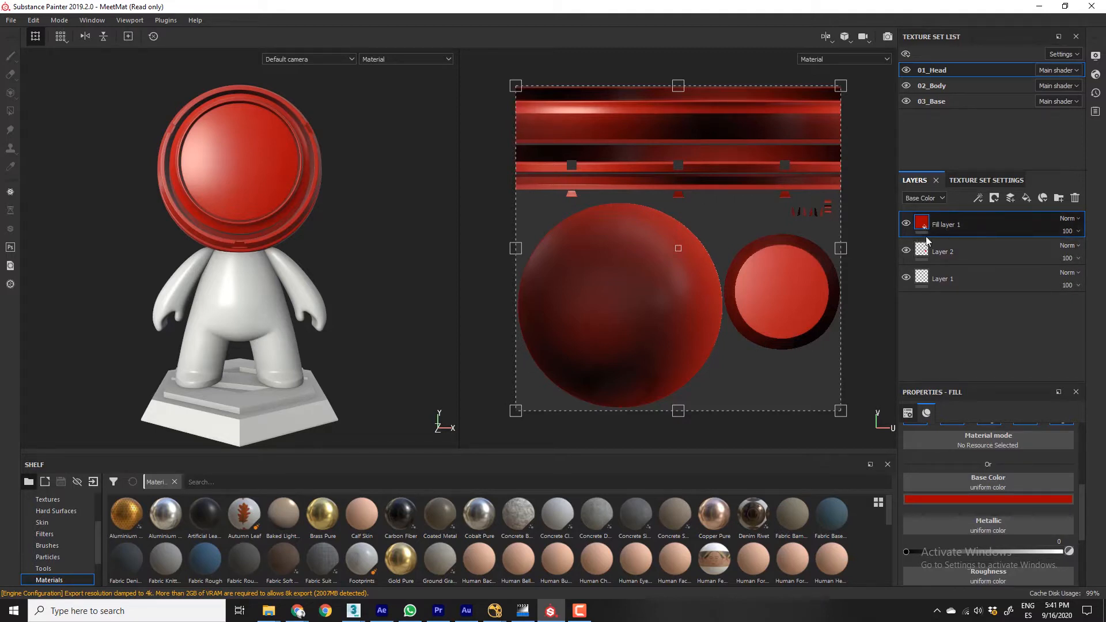
Step: Hide Fill layer 1 and move Layer 2 above it in the layer stack
click(906, 224)
click(945, 252)
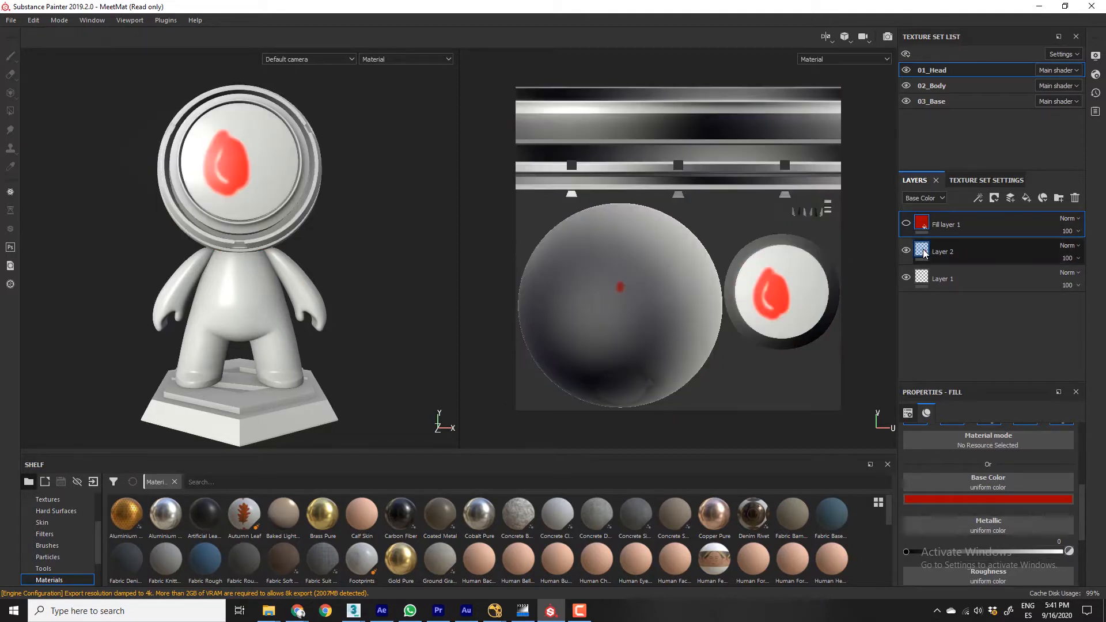
key(1)
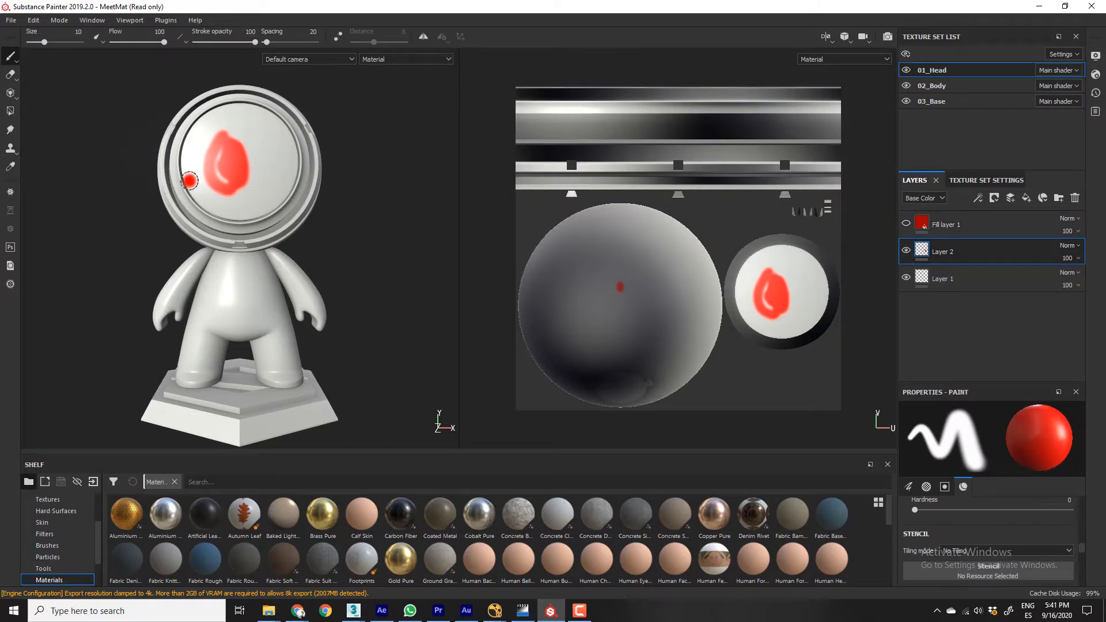
drag(954, 247, 952, 225)
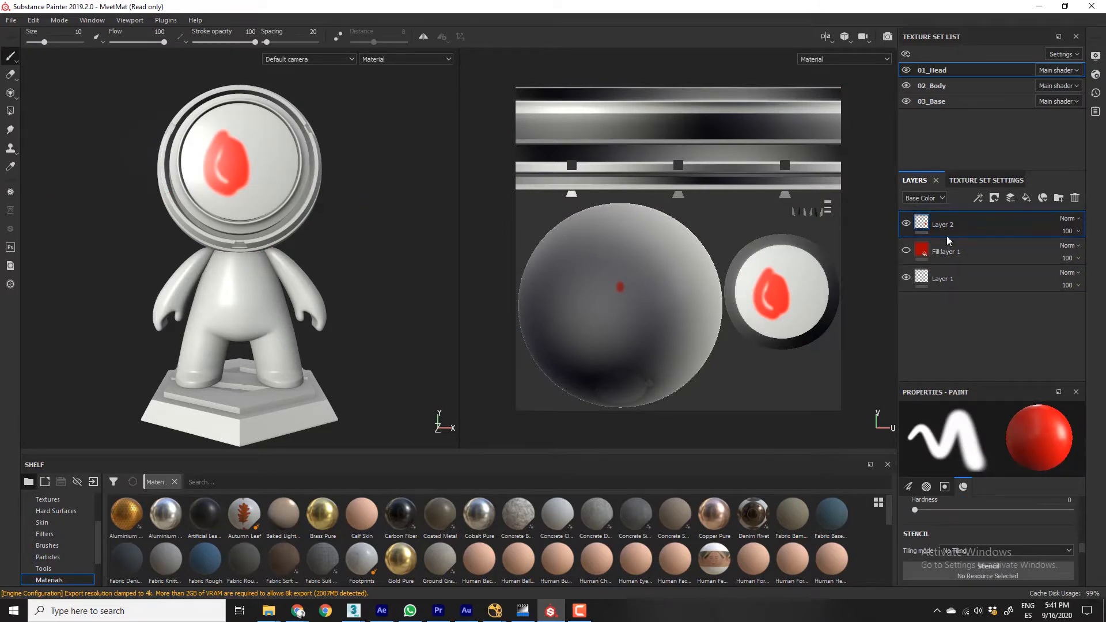
Step: Set the brush's base color to bright green for painting on Layer 2
scroll(977, 513, down, 3)
click(989, 552)
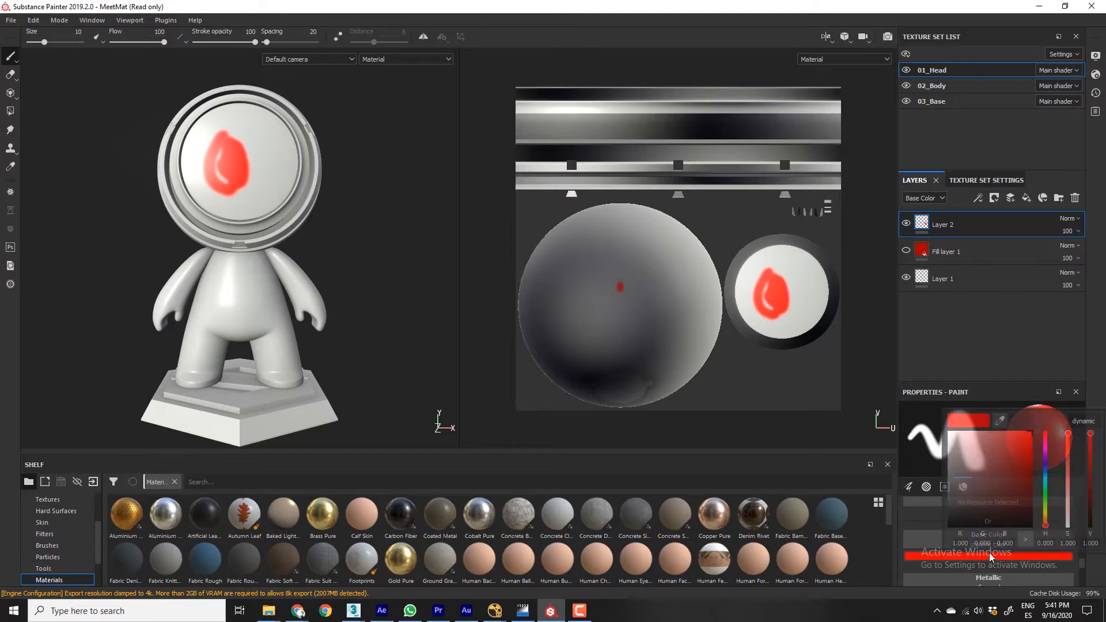
click(1048, 492)
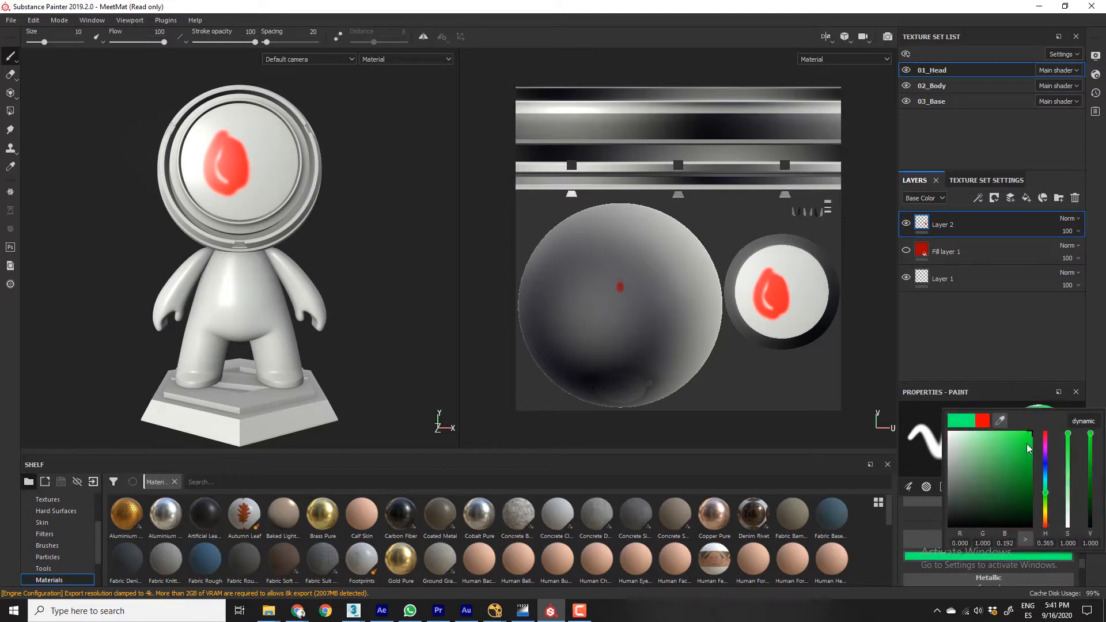
mouse_move(1089, 439)
mouse_down()
mouse_move(1096, 463)
mouse_move(1090, 430)
mouse_up()
Step: Show Fill layer 1 again, enlarge the brush to about 80 and paint the head's front disc and rim green on Layer 2
click(906, 251)
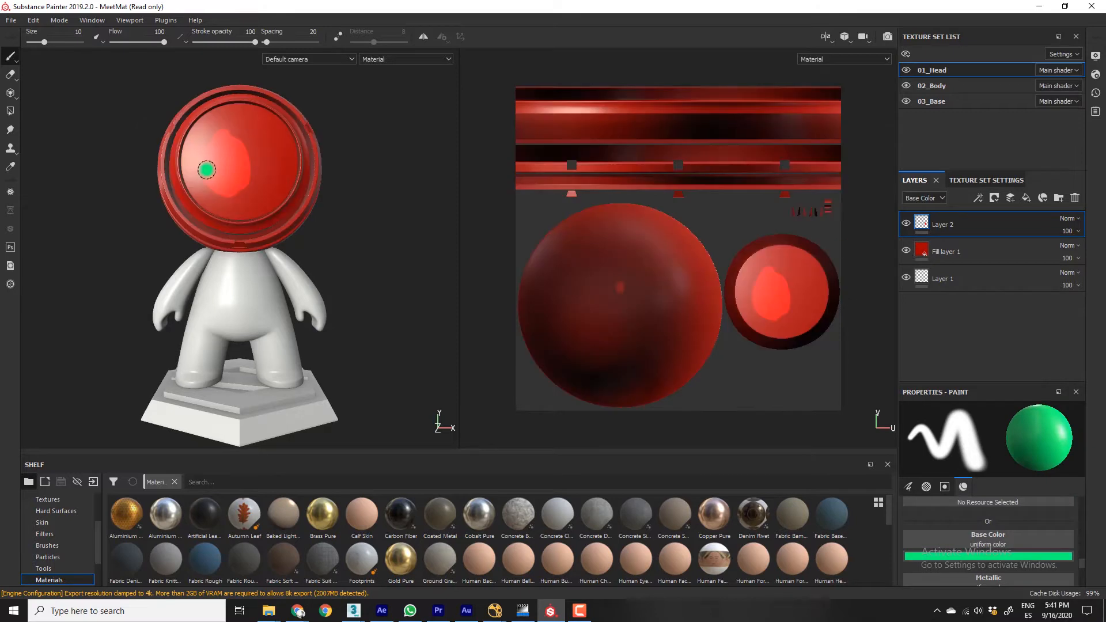
mouse_move(206, 169)
mouse_down()
mouse_move(249, 128)
mouse_move(229, 144)
mouse_move(218, 132)
mouse_move(244, 161)
mouse_move(216, 133)
mouse_move(242, 178)
mouse_move(298, 167)
mouse_up()
mouse_move(375, 284)
alt+mouse_down()
mouse_move(381, 246)
mouse_move(250, 221)
alt+mouse_up()
ctrl+right_drag(230, 192, 291, 192)
drag(215, 157, 242, 159)
mouse_move(256, 201)
alt+mouse_down()
mouse_move(331, 235)
mouse_move(369, 231)
alt+mouse_up()
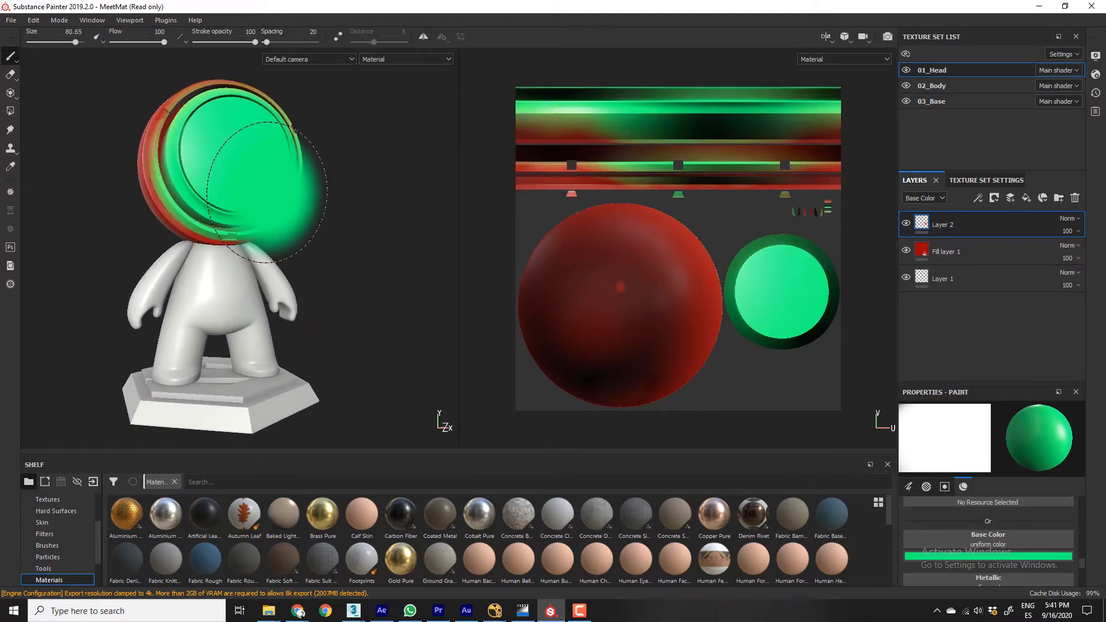
alt+middle_drag(273, 141, 279, 211)
scroll(286, 256, down, 2)
scroll(286, 256, up, 2)
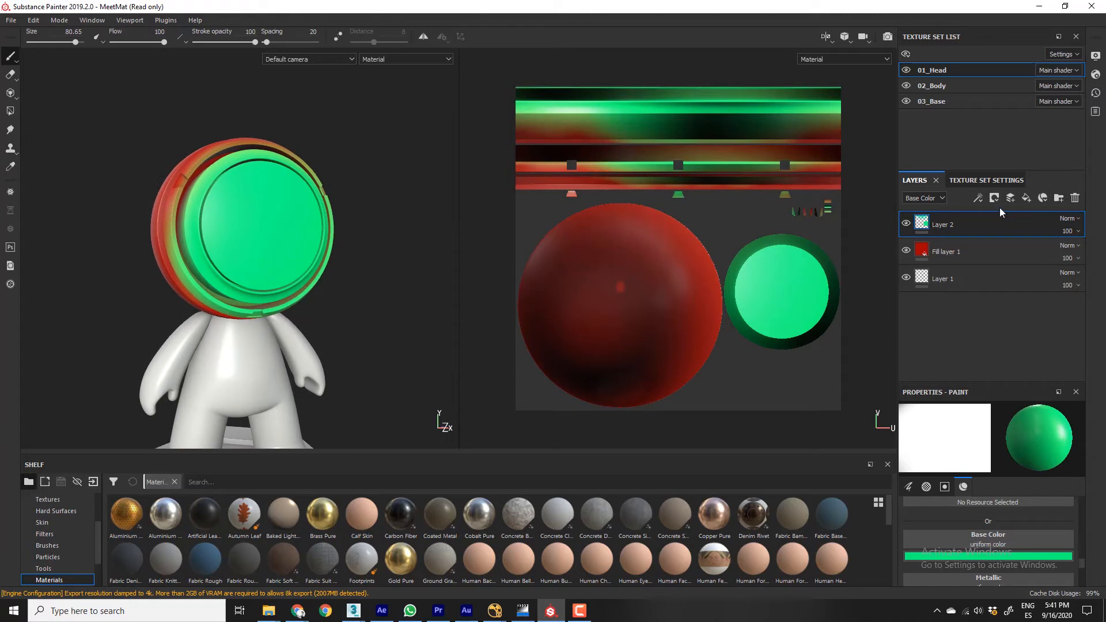
Step: Add a white mask to Layer 2 and paint black on it over the disc to hide part of the green
right_click(952, 225)
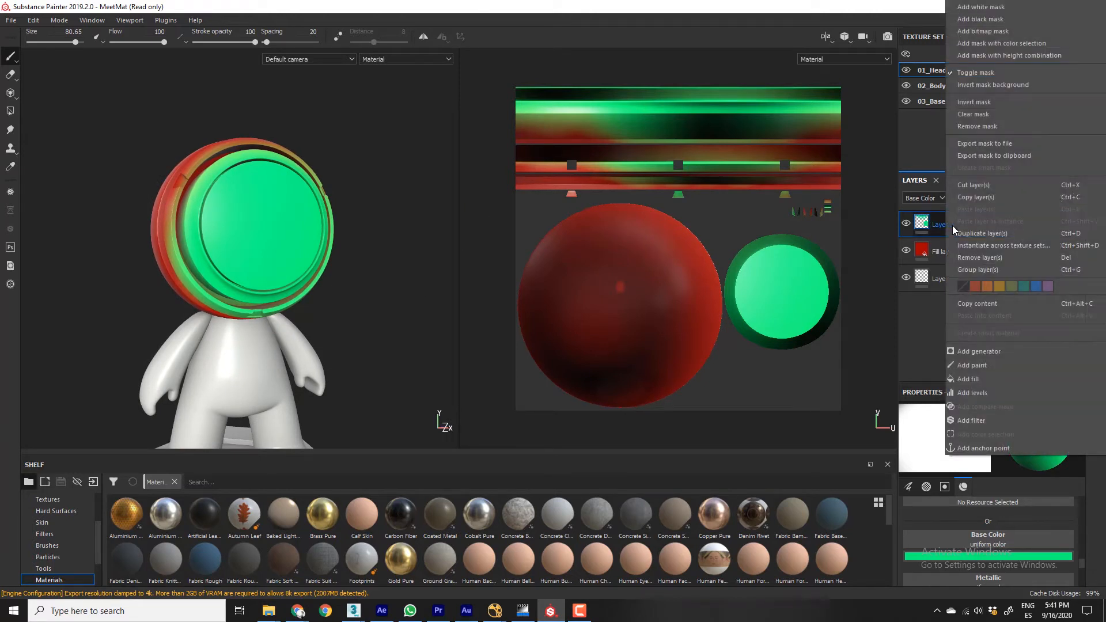
click(1006, 19)
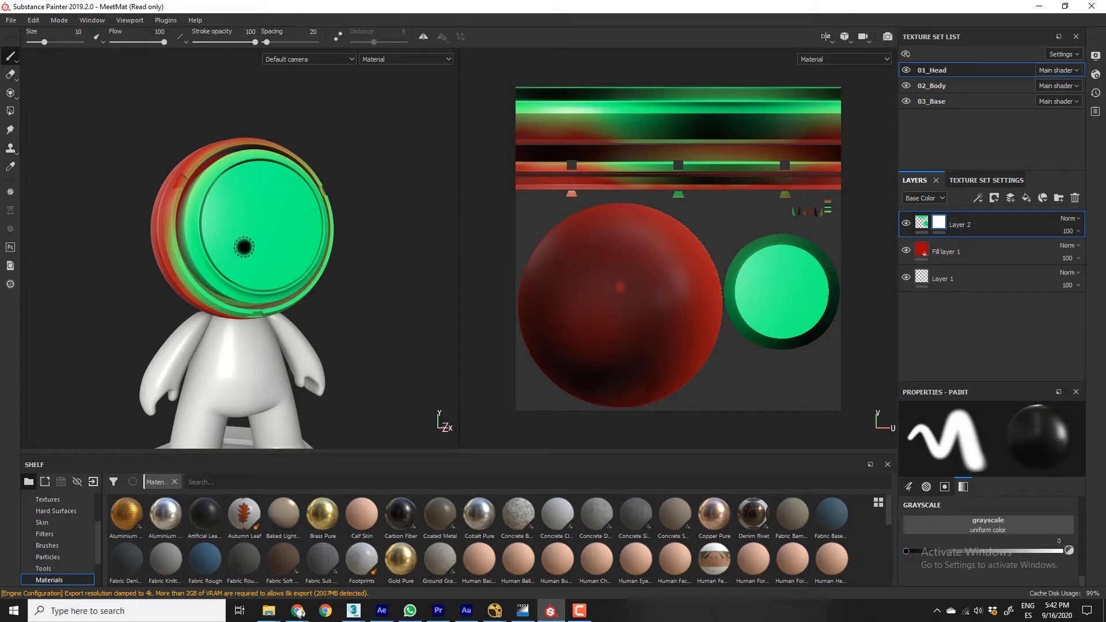
mouse_move(222, 215)
mouse_down()
mouse_move(282, 236)
mouse_move(262, 245)
mouse_move(260, 202)
mouse_move(288, 192)
mouse_move(255, 263)
mouse_move(253, 190)
mouse_move(298, 262)
mouse_up()
scroll(256, 215, down, 2)
scroll(306, 206, up, 5)
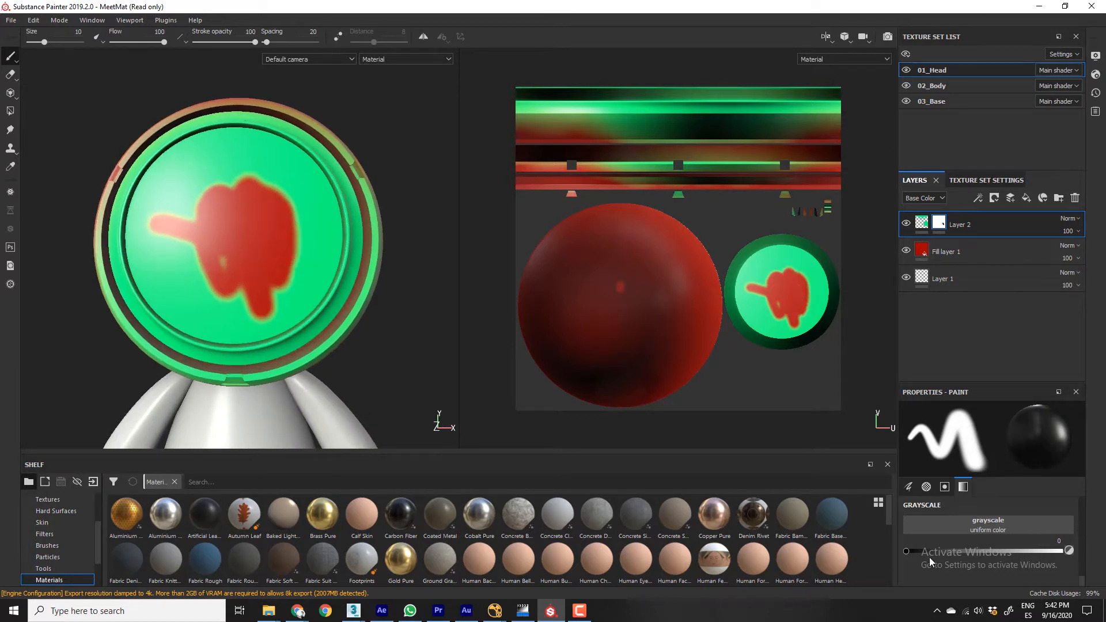
Step: Set the brush's grayscale to 1 and paint a band of the green back through the masked area
drag(917, 551, 1061, 551)
mouse_move(300, 228)
mouse_down()
mouse_move(174, 275)
mouse_move(254, 247)
mouse_move(217, 279)
mouse_up()
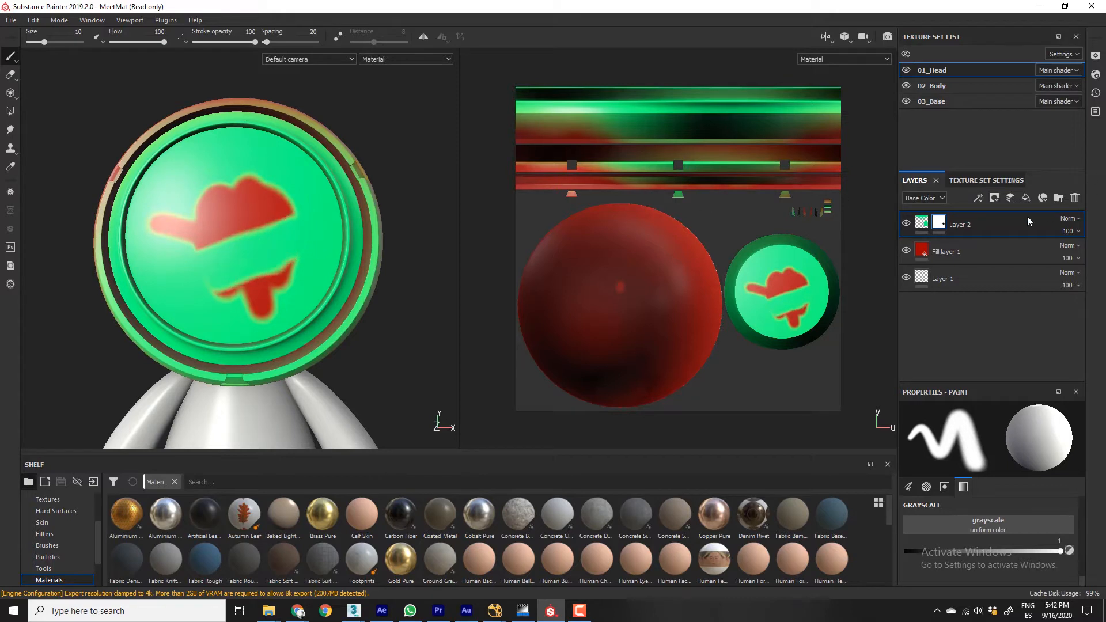
Step: Replace Layer 2's mask with a black mask and paint white on it to reveal a green patch on the disc
right_click(939, 224)
click(963, 240)
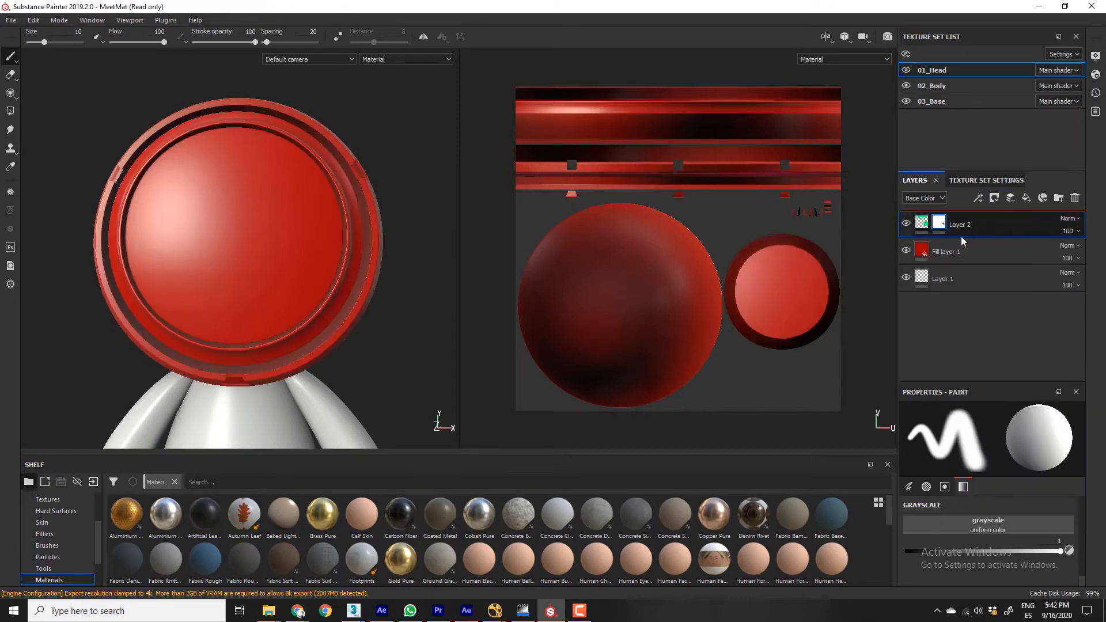
mouse_move(215, 267)
mouse_down()
mouse_move(235, 249)
mouse_move(222, 223)
mouse_move(241, 186)
mouse_move(185, 215)
mouse_move(225, 247)
mouse_up()
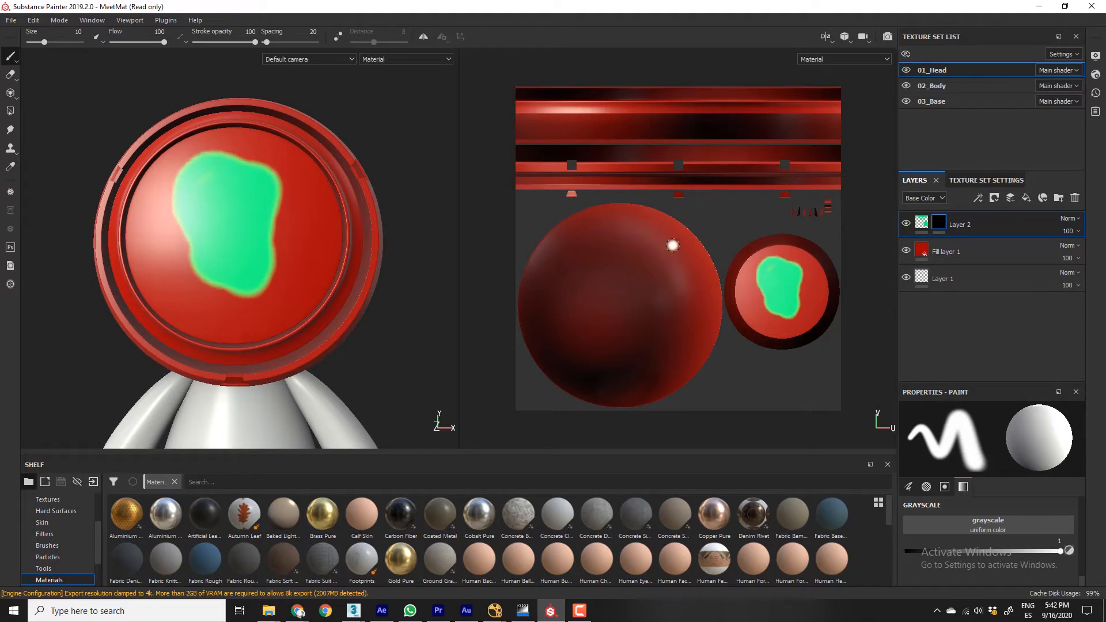
Step: Apply a bitmap mask to Layer 2 using the second Ambient texture
right_click(943, 229)
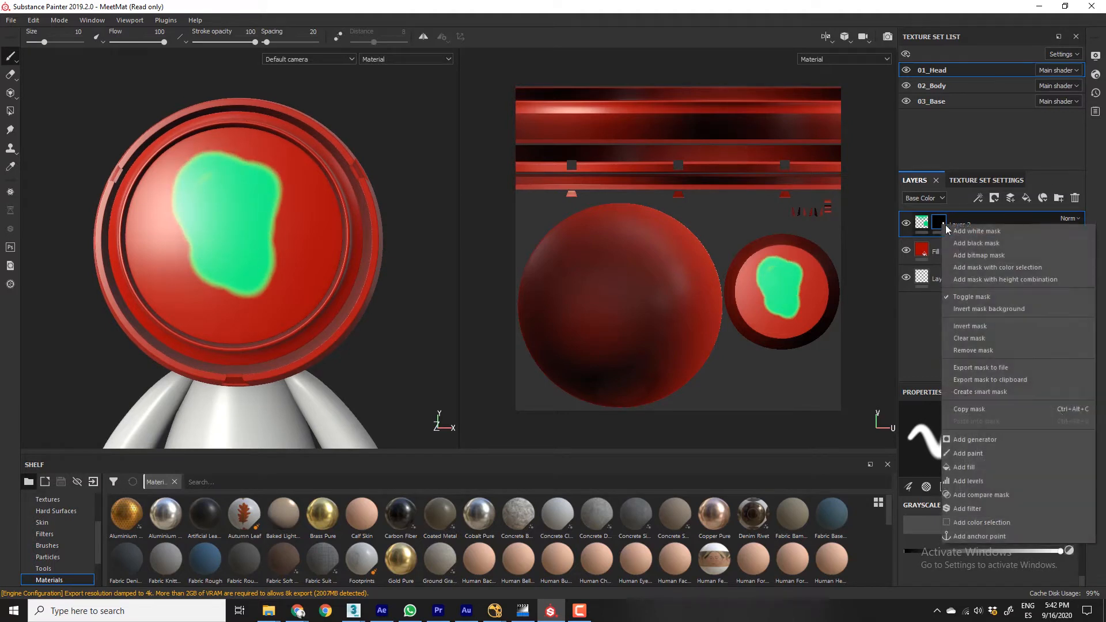
click(1003, 257)
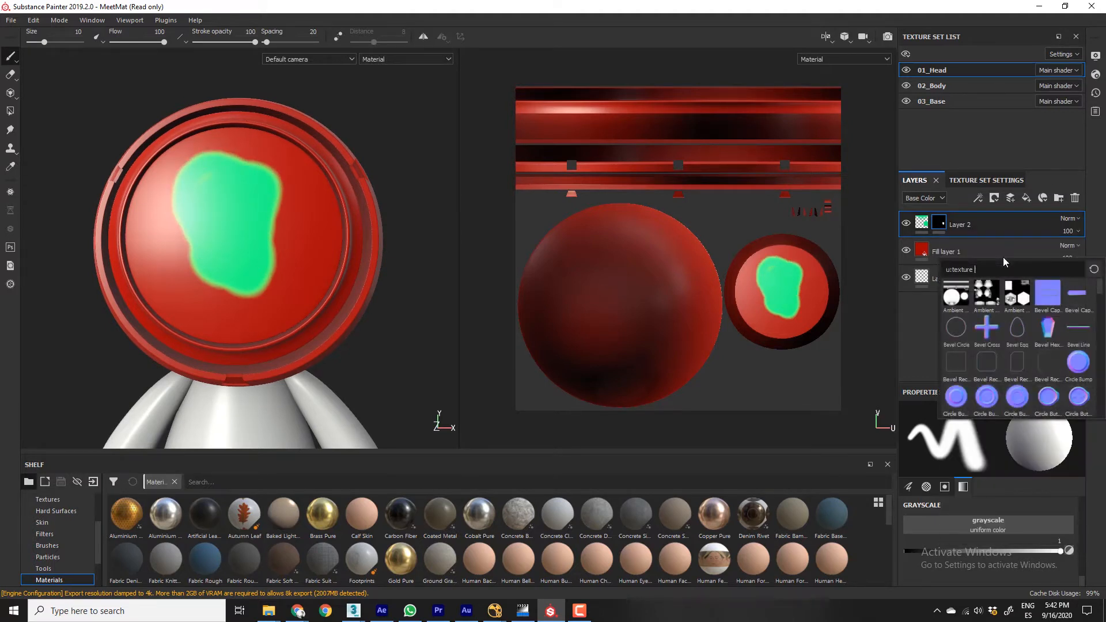
click(987, 296)
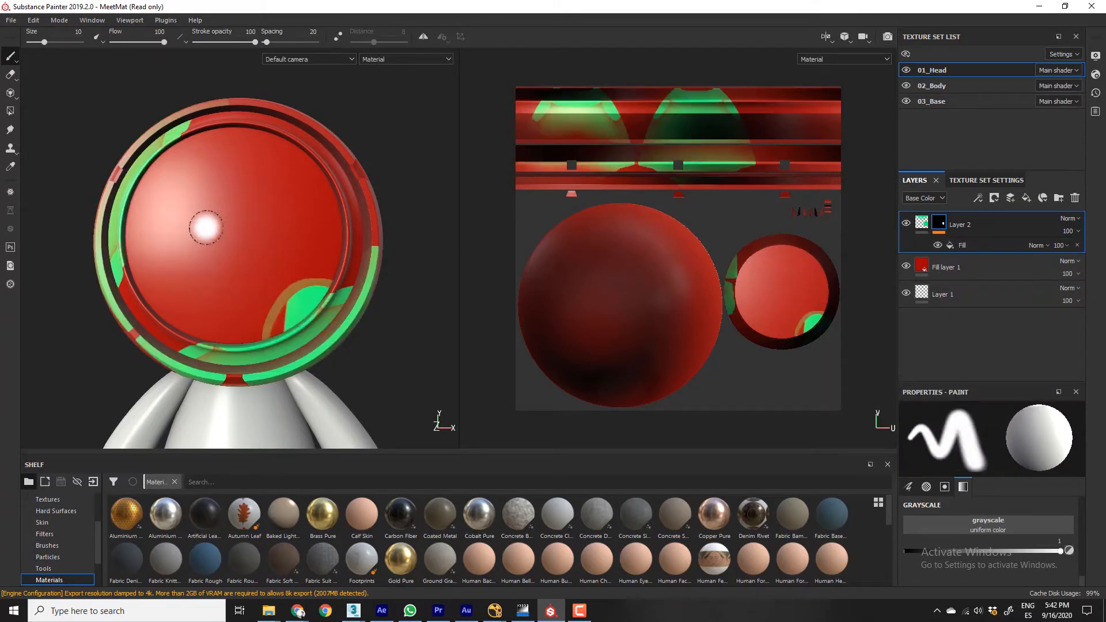
alt+drag(205, 227, 230, 235)
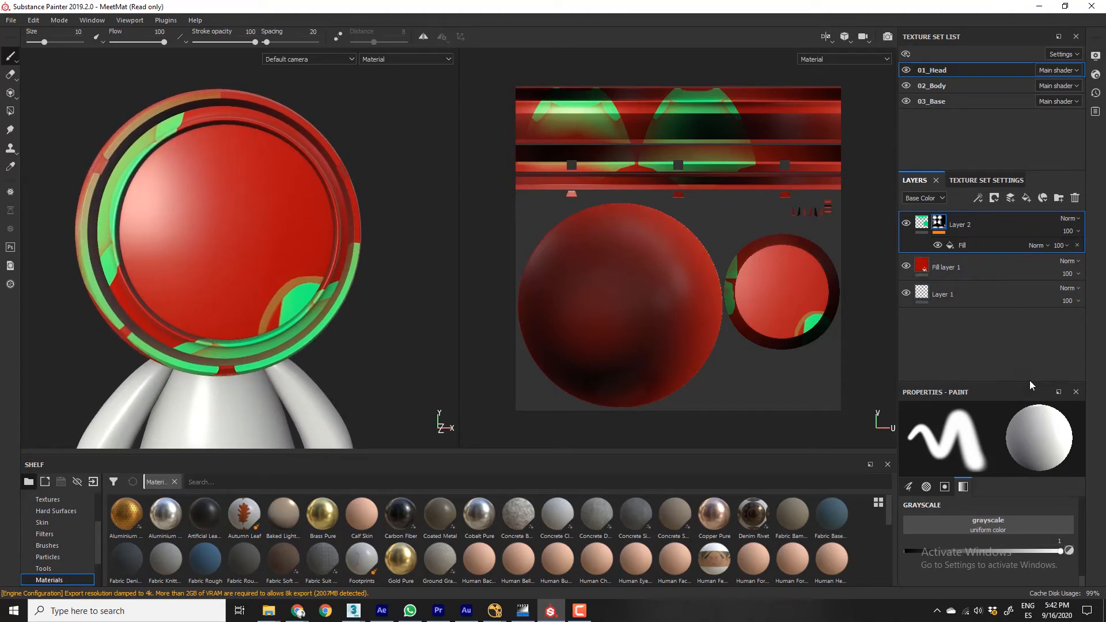
Step: Select Layer 2's paint content, set the brush's metallic value to 1 and paint over the front disc
click(922, 223)
scroll(1030, 520, down, 2)
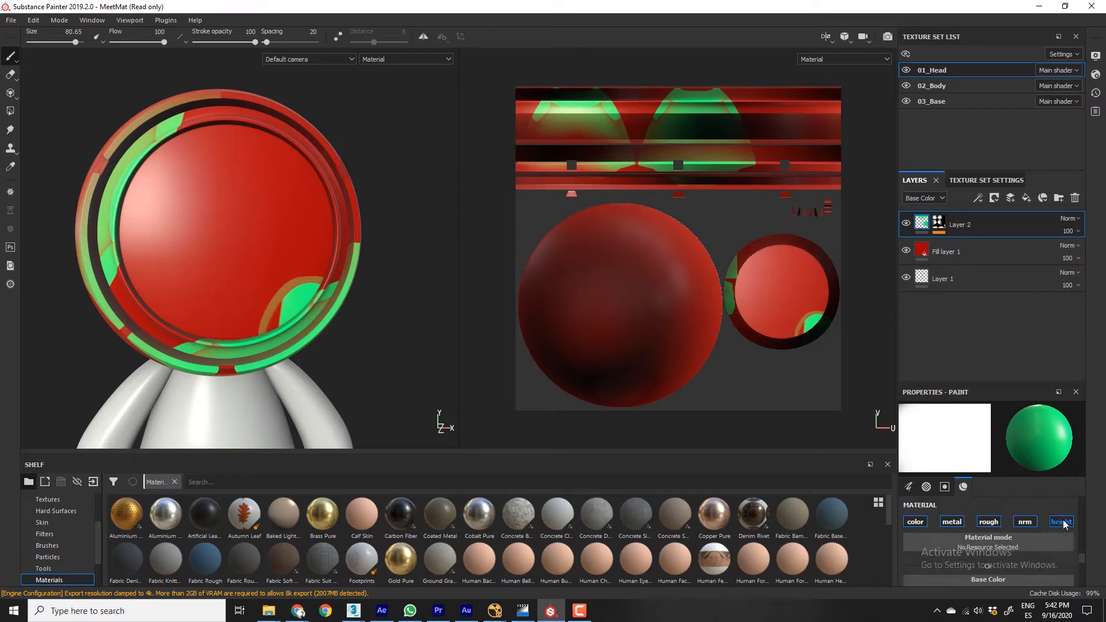
scroll(1062, 523, down, 3)
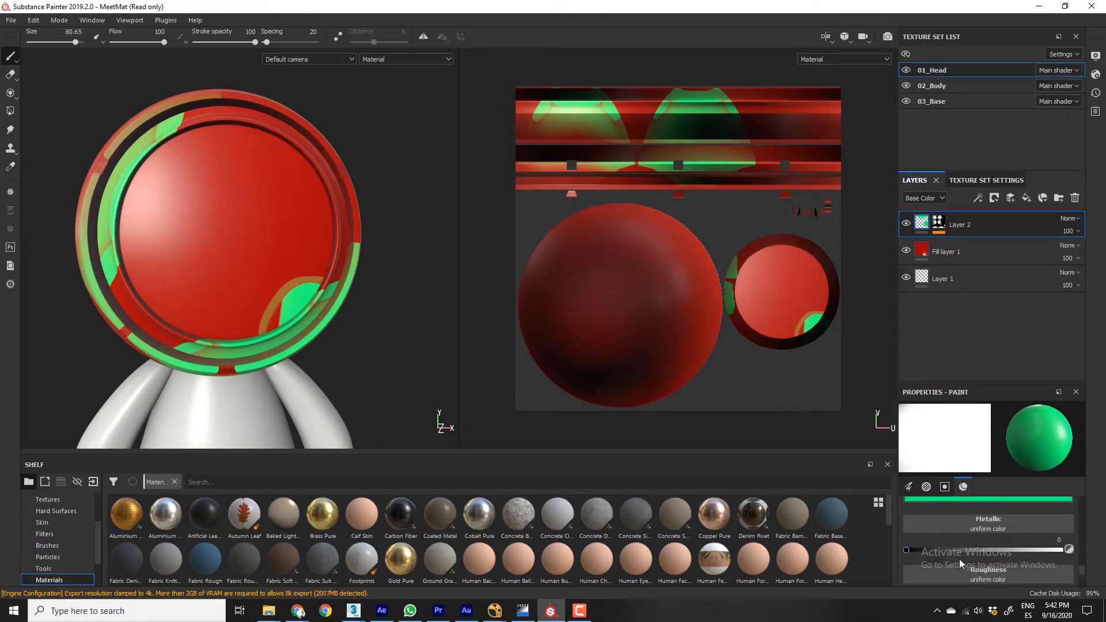
drag(960, 550, 1080, 551)
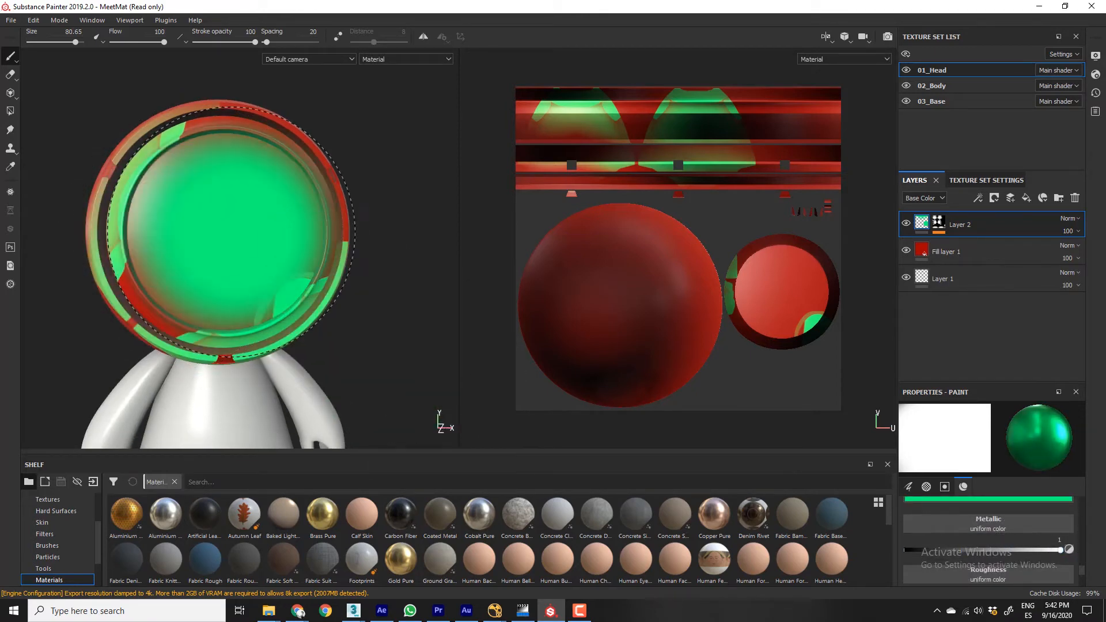
Step: Clear Layer 2's mask and remove the mask from the layer
click(938, 222)
right_click(937, 224)
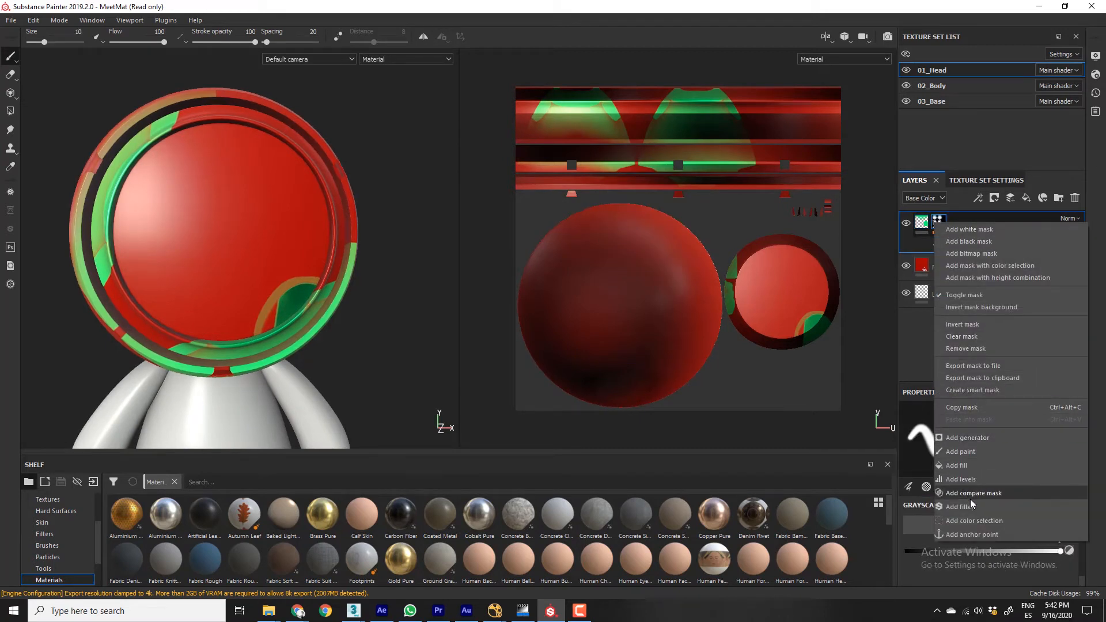
click(987, 337)
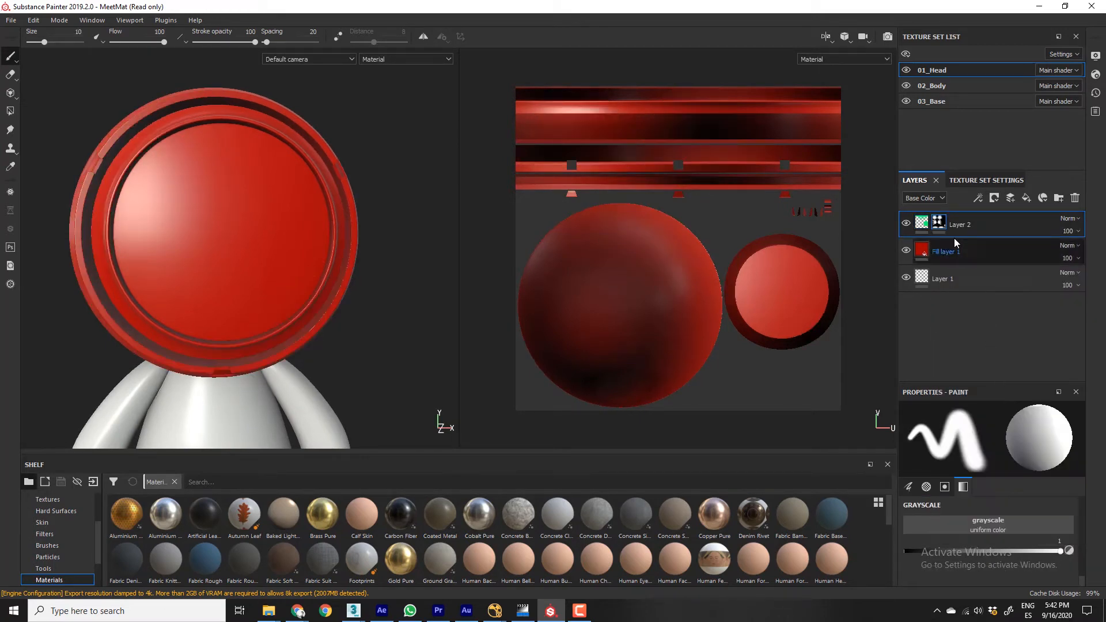
right_click(942, 224)
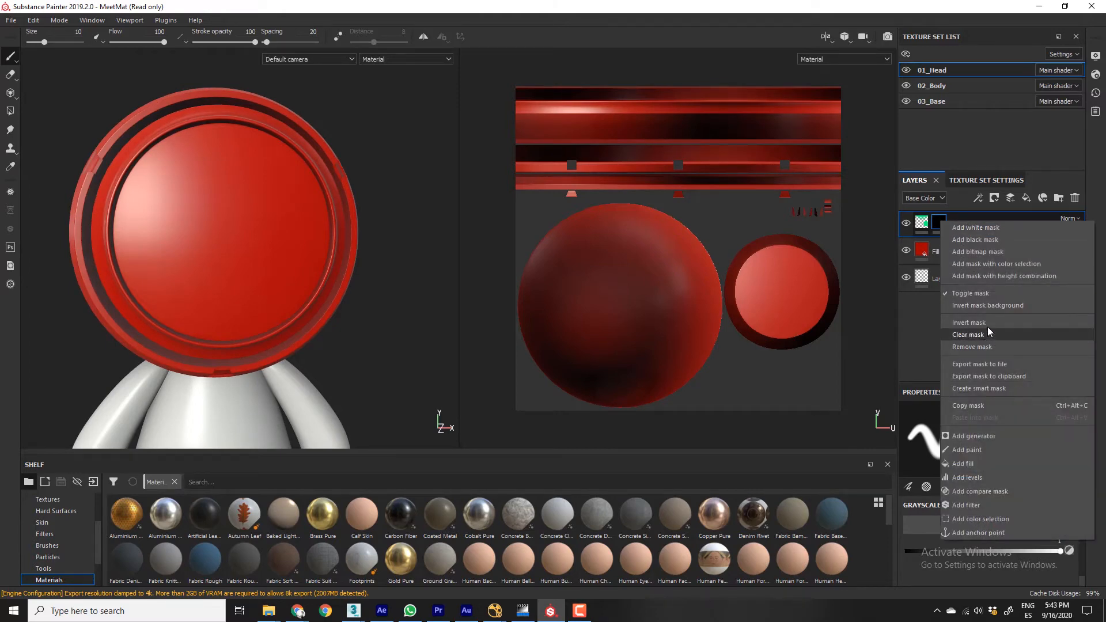
click(994, 347)
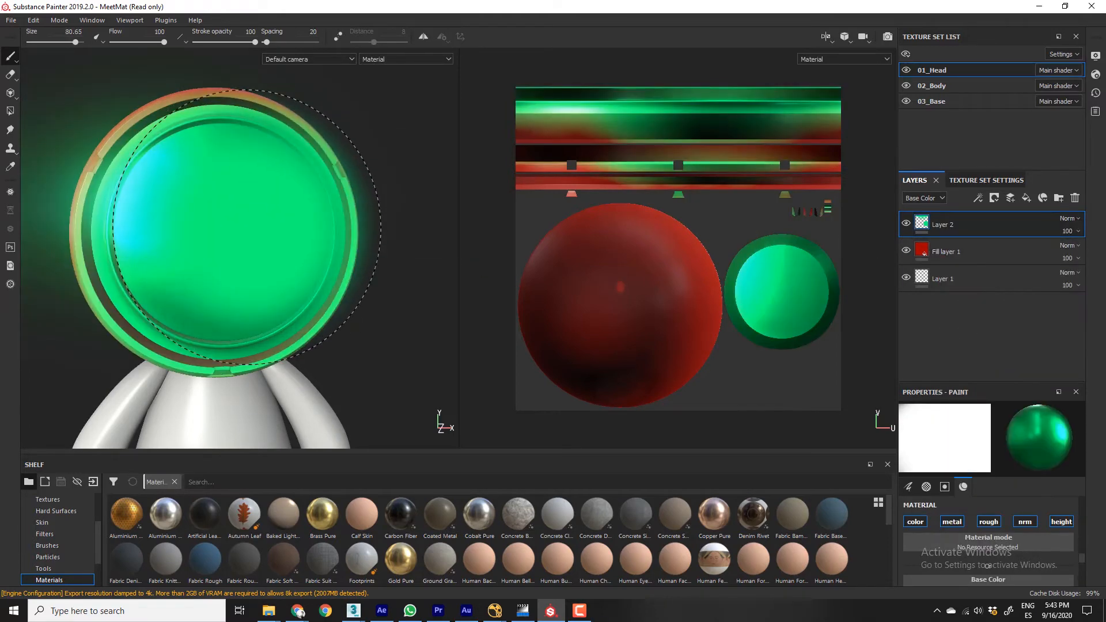
scroll(1034, 545, down, 4)
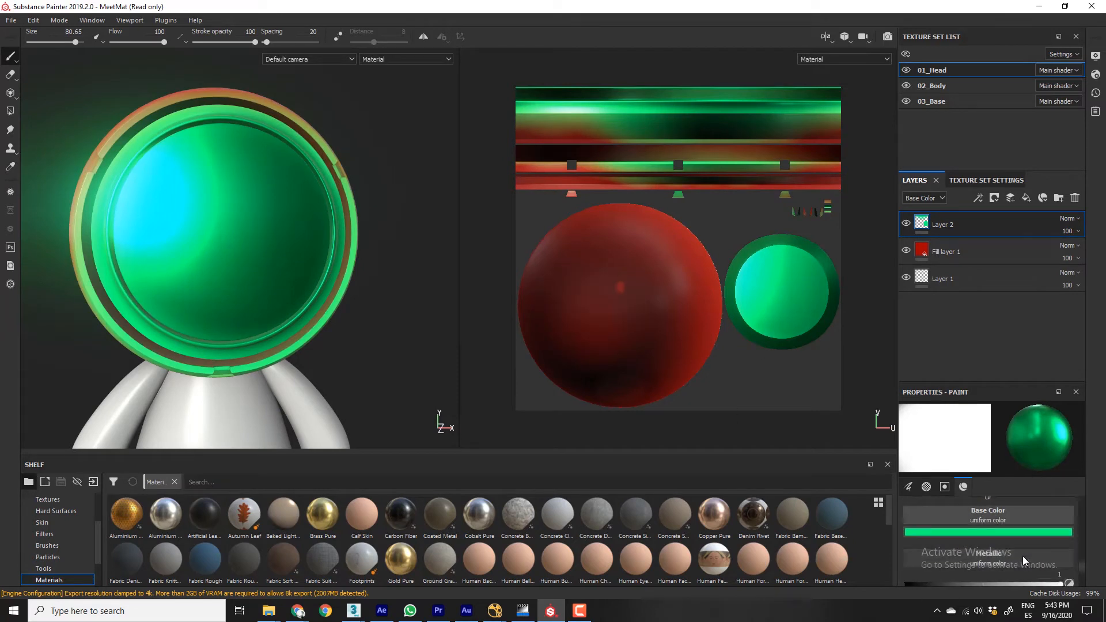
Step: Set the brush's metallic value to 0.5127 and deactivate the viewport's post effects
drag(1045, 550, 984, 549)
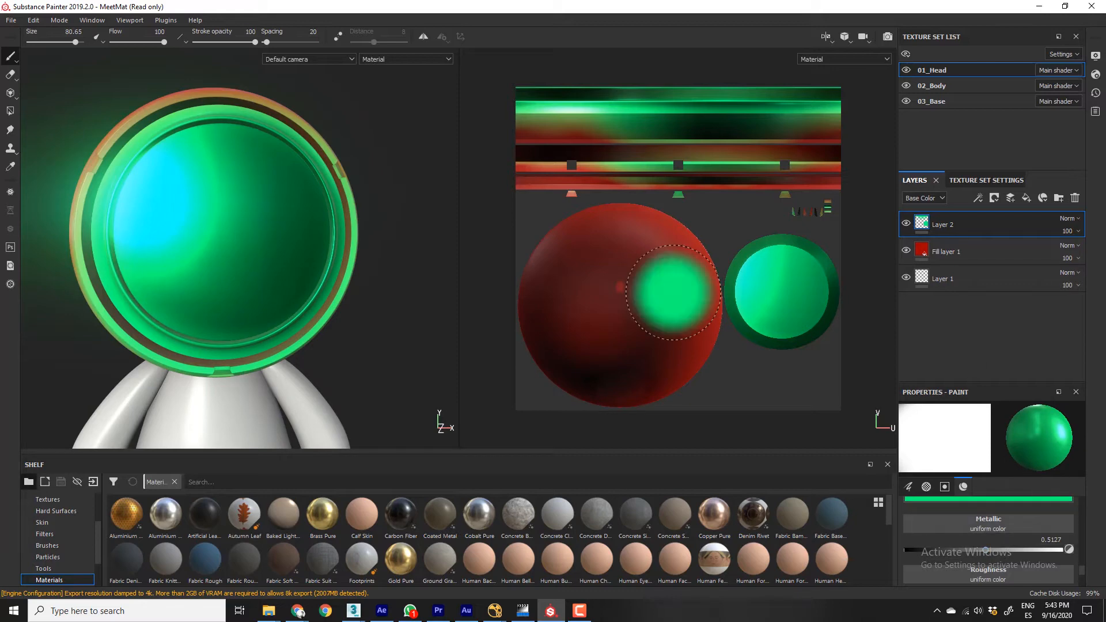
alt+drag(363, 198, 356, 245)
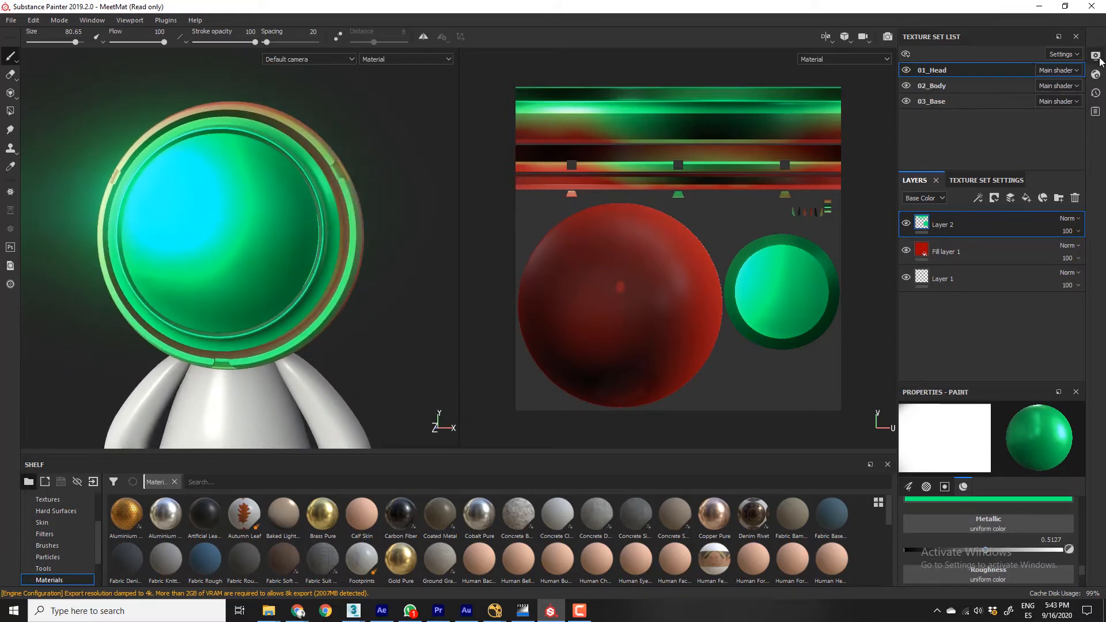
click(1096, 55)
scroll(1033, 288, down, 5)
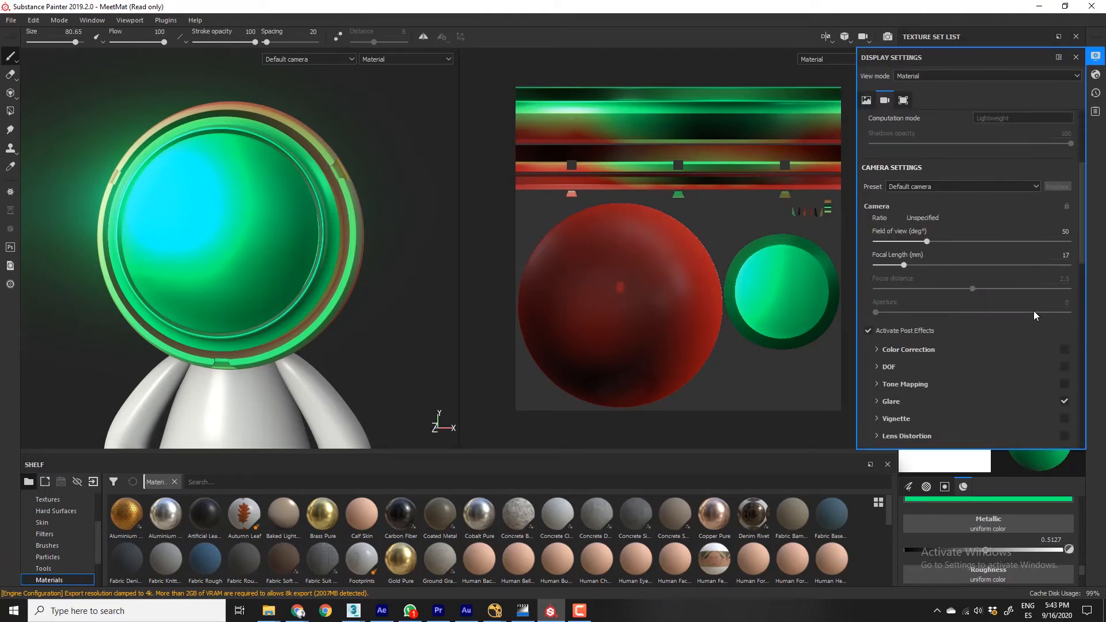
click(868, 331)
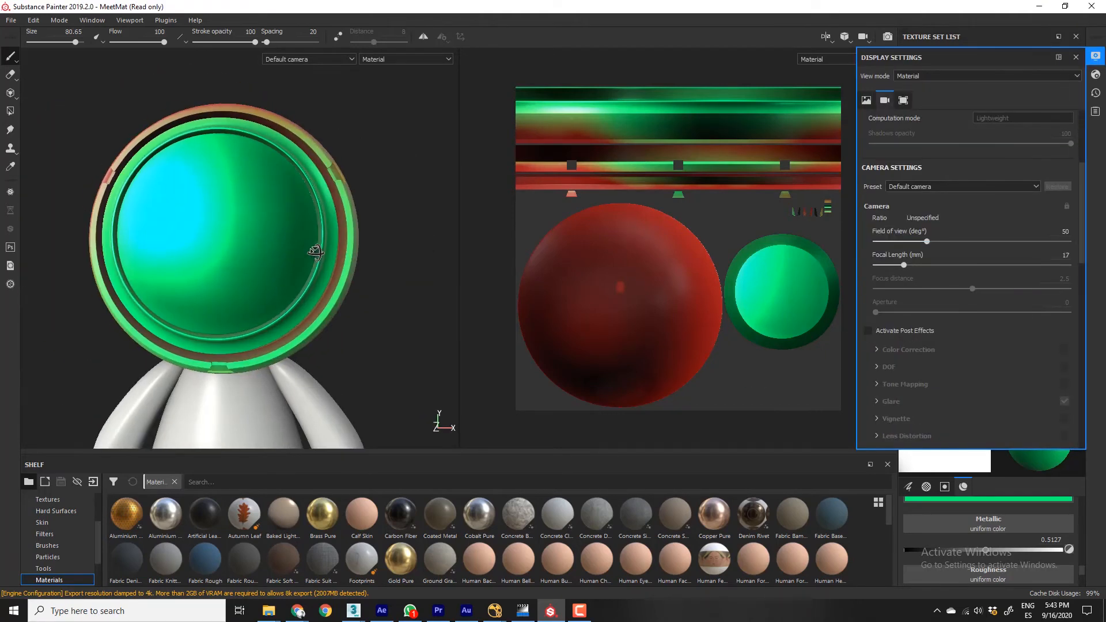
Step: Try metallic values up to 1 for the brush, set it to 0.4218 and close the display settings
click(995, 549)
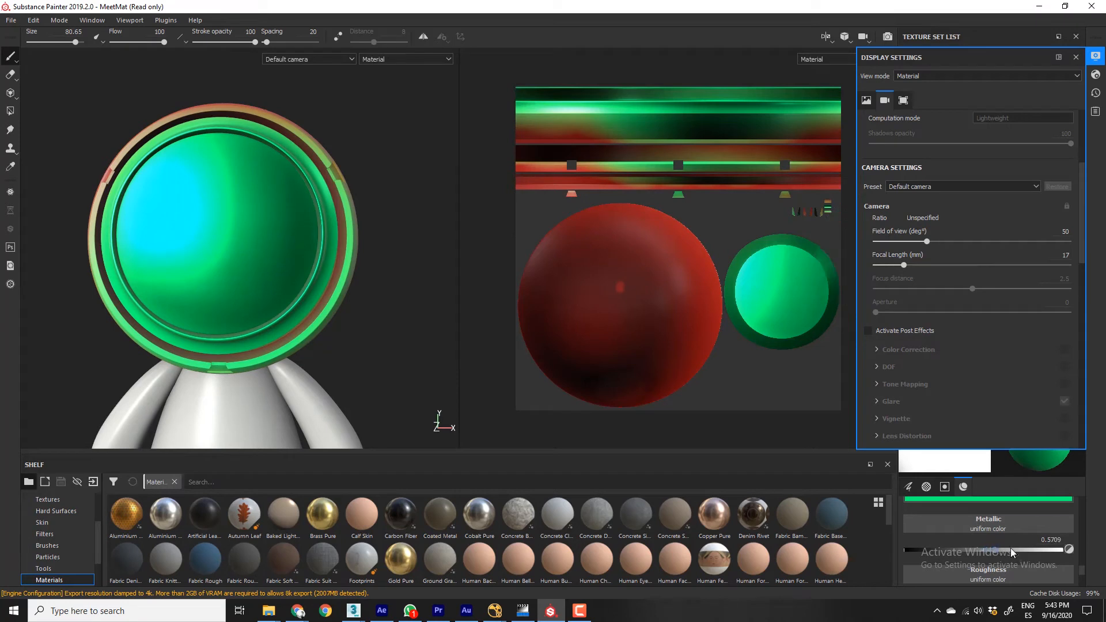
drag(1010, 547, 1066, 549)
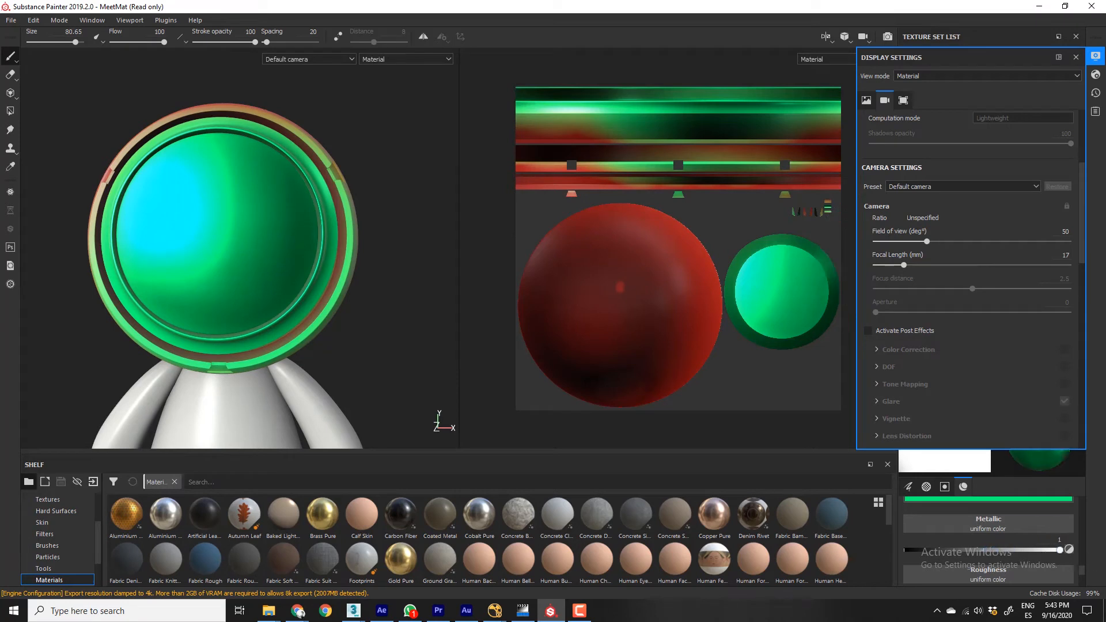
drag(963, 552, 873, 534)
click(972, 549)
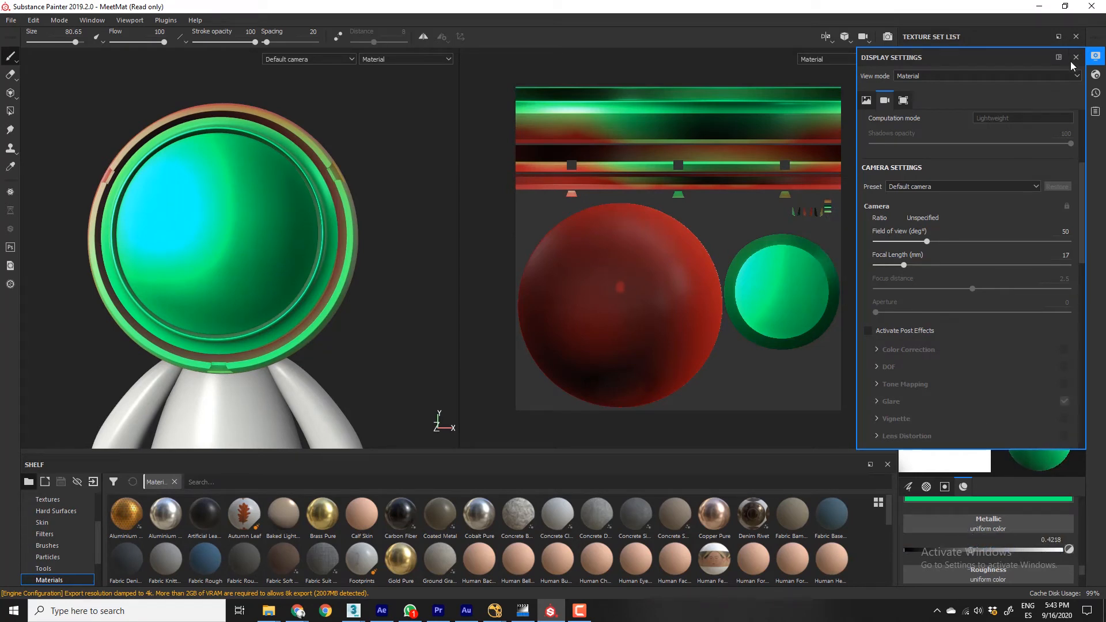
click(1076, 57)
Step: Disable the brush's metal, rough, nrm and height channels, leaving only color active
scroll(1054, 534, down, 2)
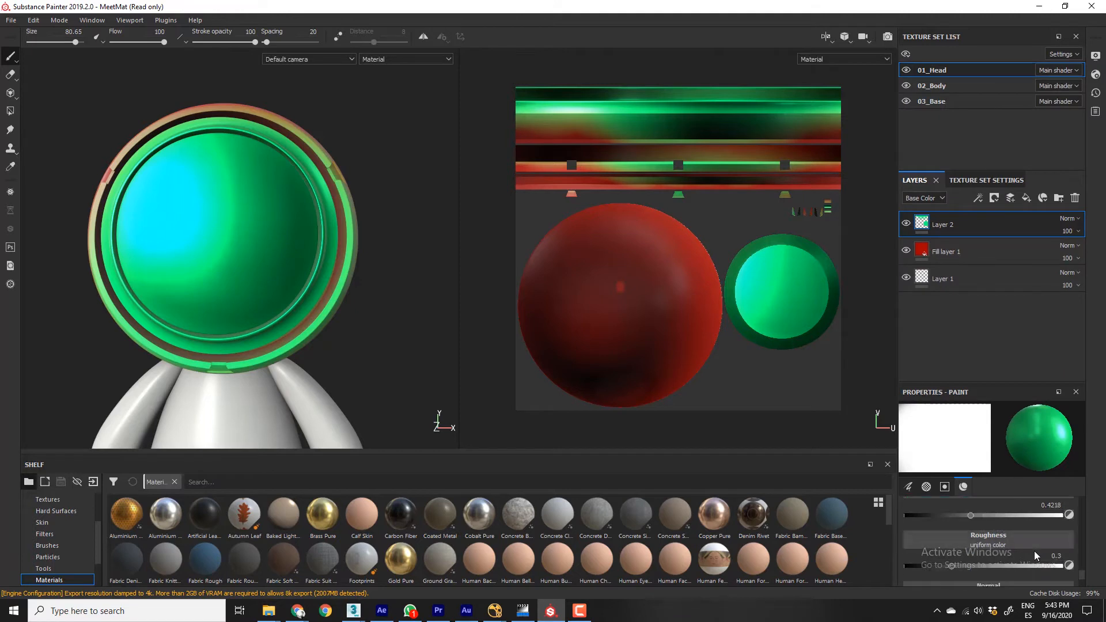
scroll(1011, 543, up, 4)
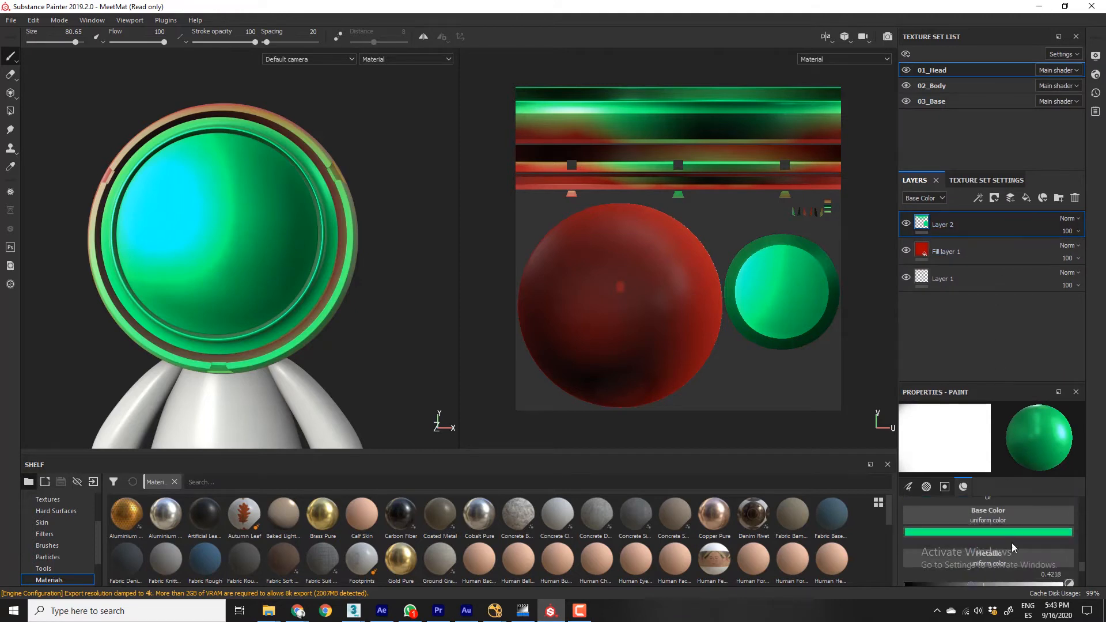
click(952, 555)
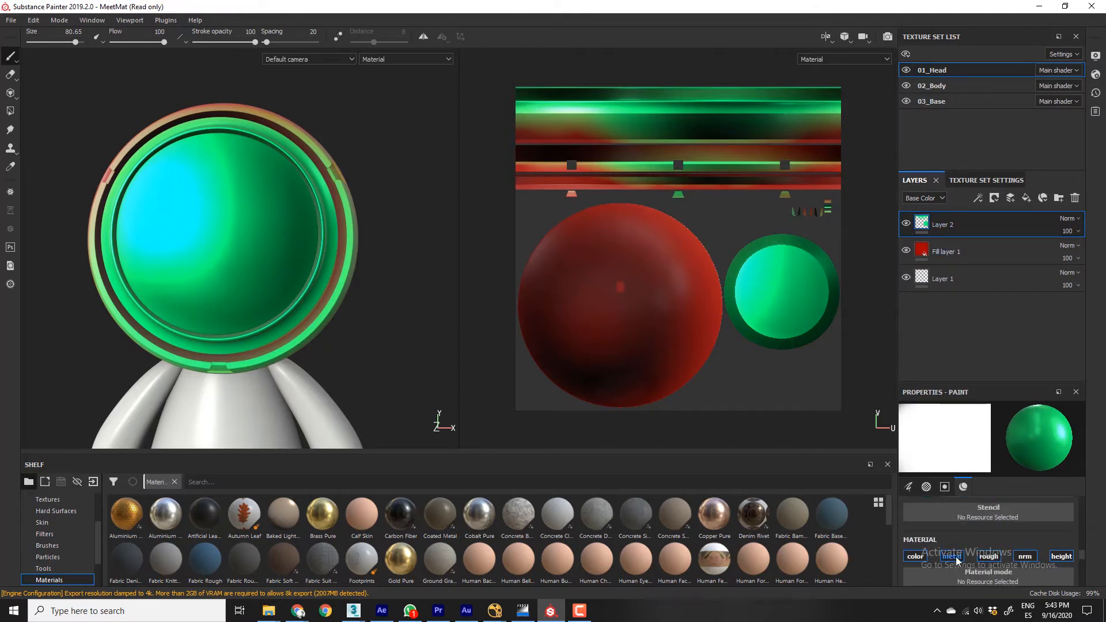
click(988, 556)
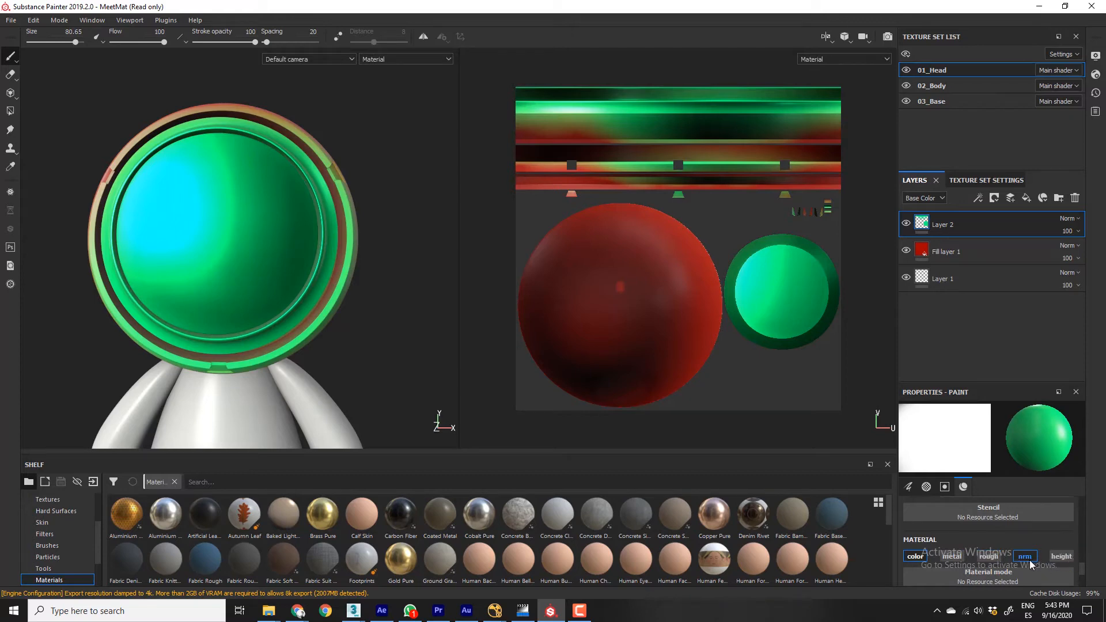
click(1025, 550)
alt+drag(280, 285, 337, 284)
alt+middle_drag(323, 285, 366, 282)
alt+drag(363, 284, 327, 298)
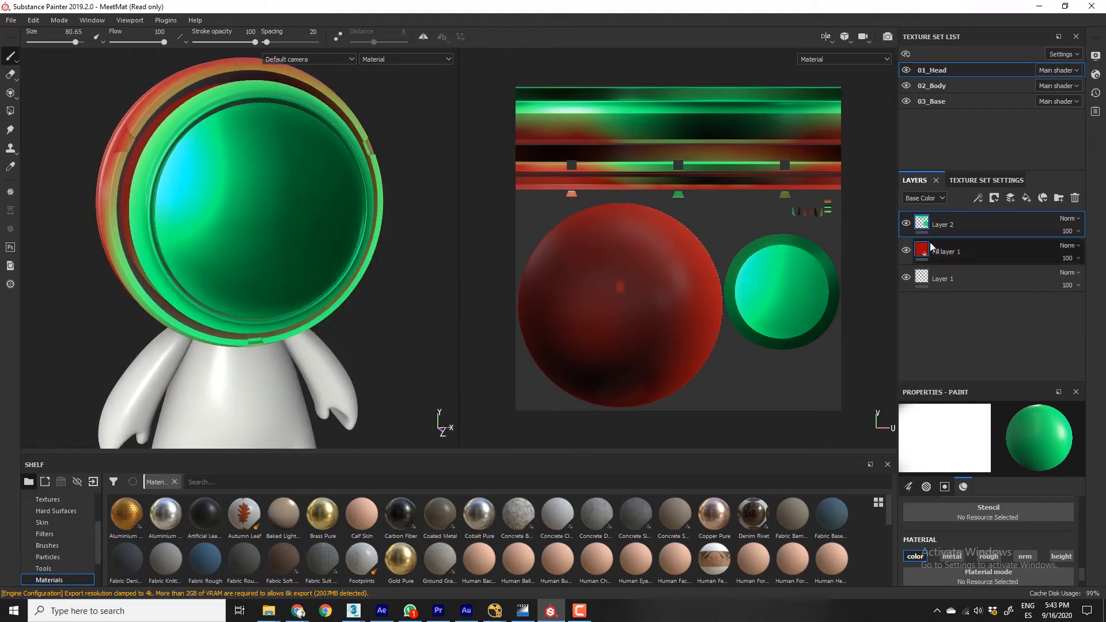
Step: Add a paint layer above Layer 2 and make metal the only active brush channel
click(1010, 199)
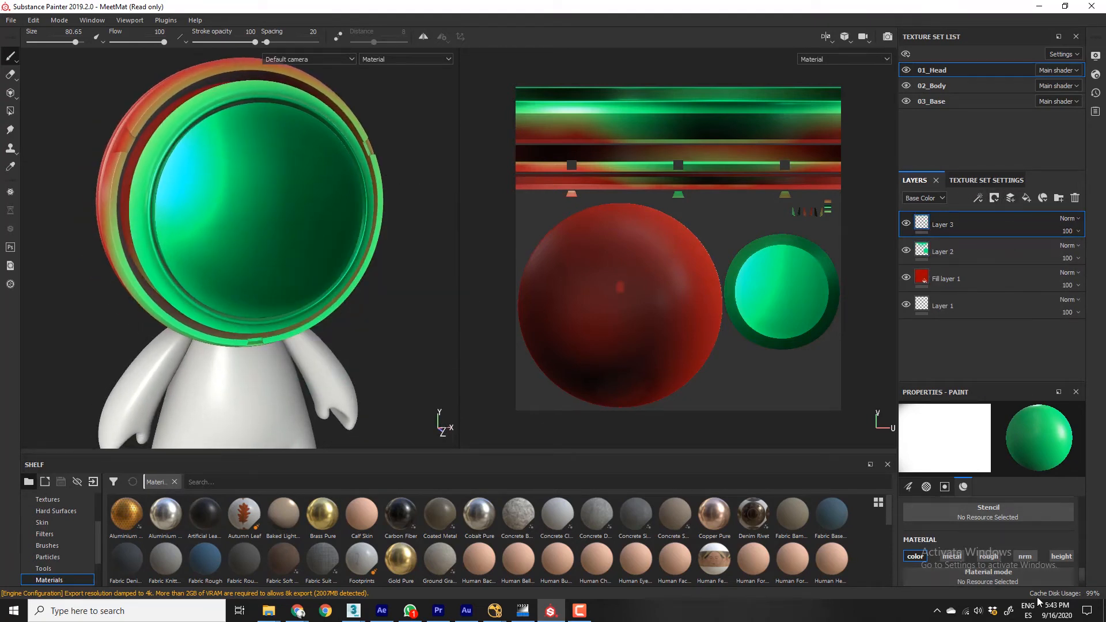
click(952, 556)
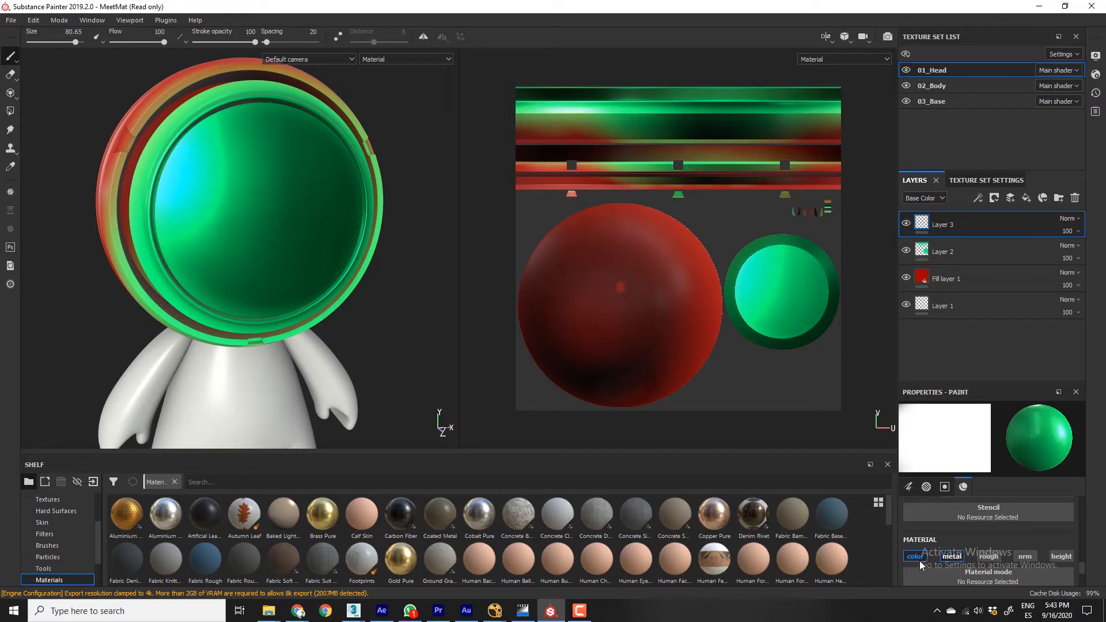
click(916, 556)
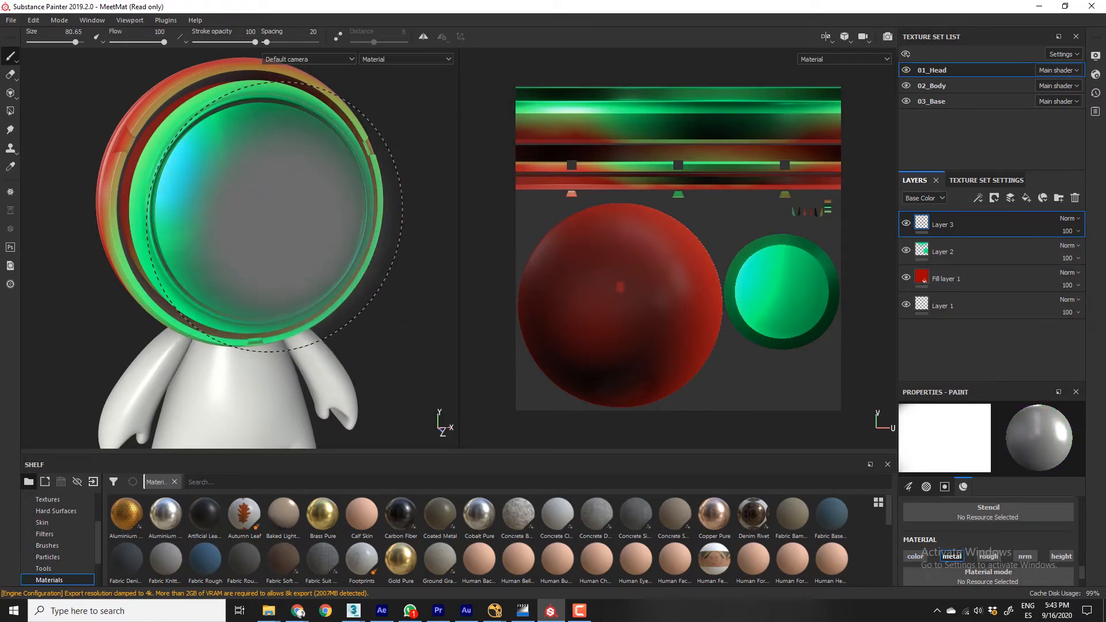
Step: Reduce the brush size to 30.47 and paint the metallic value over the front disc
mouse_move(304, 206)
ctrl+right_down()
mouse_move(268, 222)
mouse_move(273, 237)
ctrl+right_up()
mouse_move(281, 220)
alt+mouse_down()
mouse_move(238, 242)
mouse_move(223, 217)
alt+mouse_up()
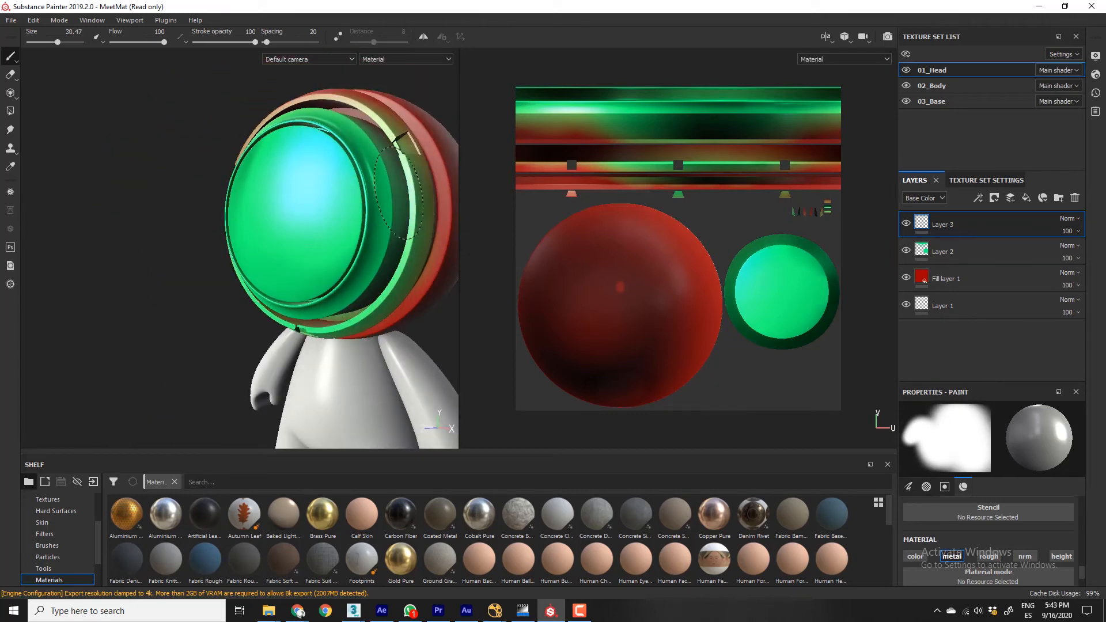
alt+drag(358, 278, 425, 293)
Step: Set the brush's metallic value to 0 and paint over the front disc
scroll(1004, 550, down, 2)
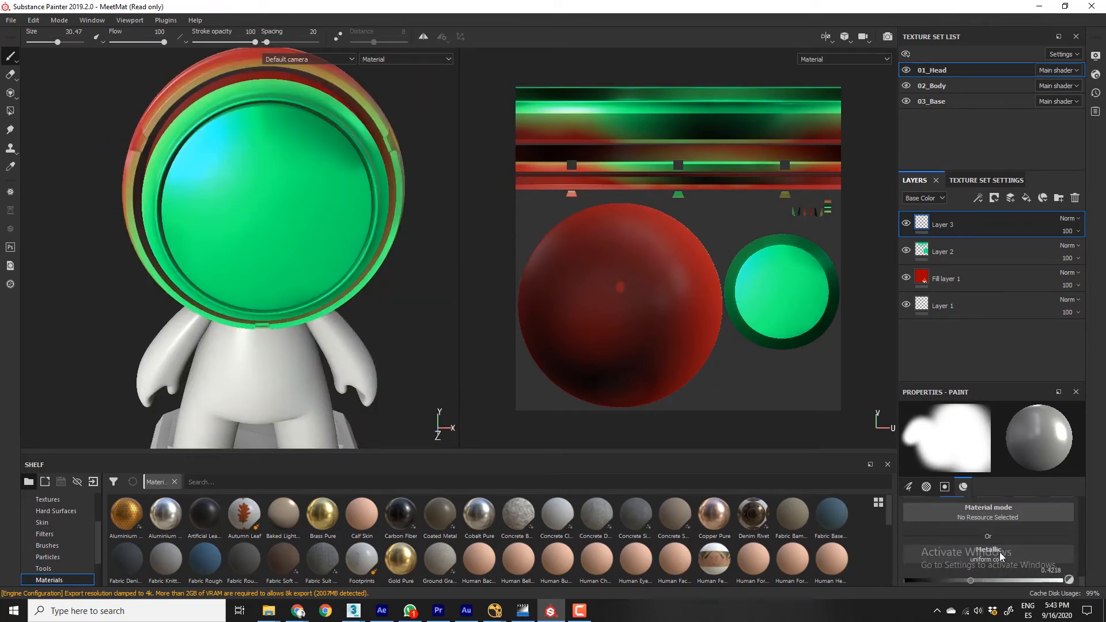
mouse_move(970, 580)
mouse_down()
mouse_move(904, 582)
mouse_move(1010, 581)
mouse_move(743, 578)
mouse_up()
alt+drag(201, 295, 252, 288)
mouse_move(309, 230)
alt+mouse_down()
mouse_move(271, 207)
mouse_move(242, 167)
alt+mouse_up()
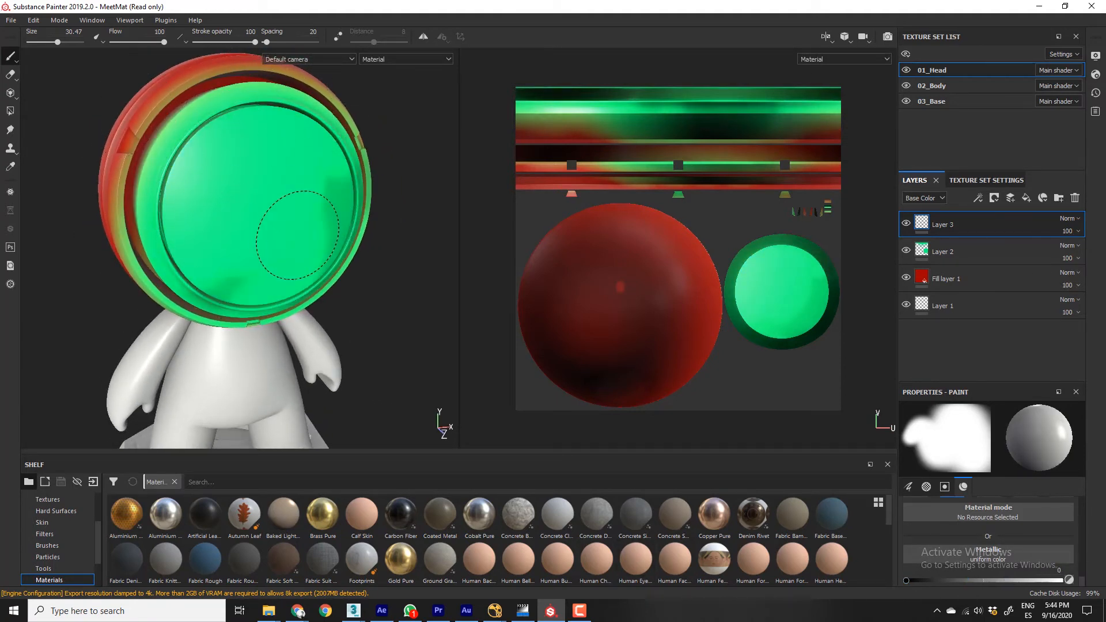
mouse_move(218, 294)
alt+mouse_down()
mouse_move(210, 209)
mouse_move(395, 222)
mouse_move(324, 248)
alt+mouse_up()
alt+drag(311, 258, 289, 248)
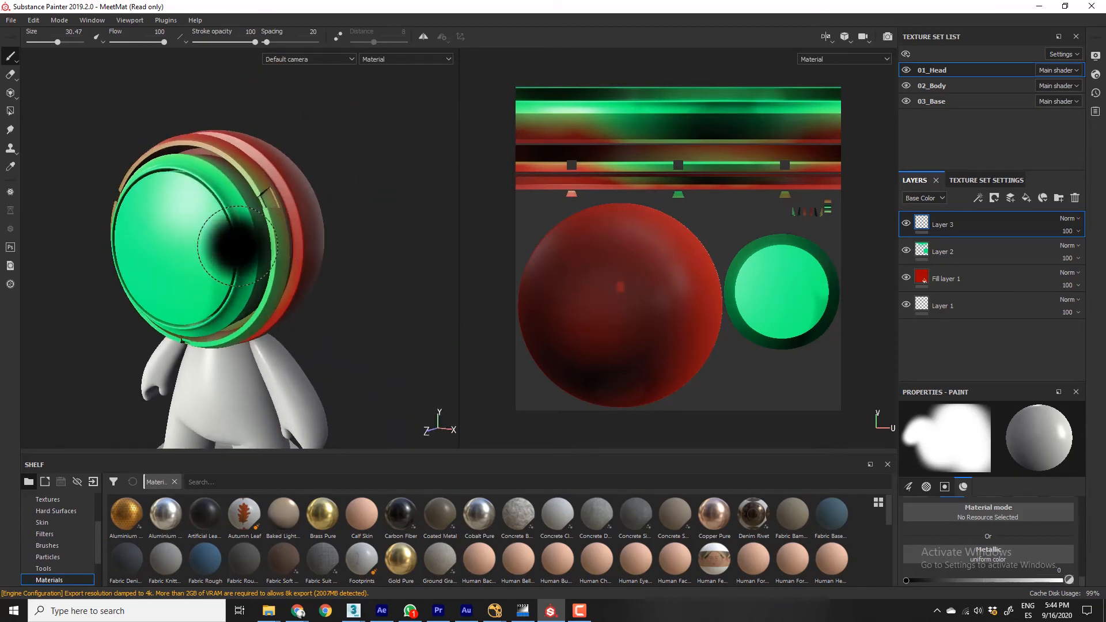
Step: Set the brush's metallic value to 1 and paint over the front disc, its rim and the red head shell
drag(975, 585, 1063, 581)
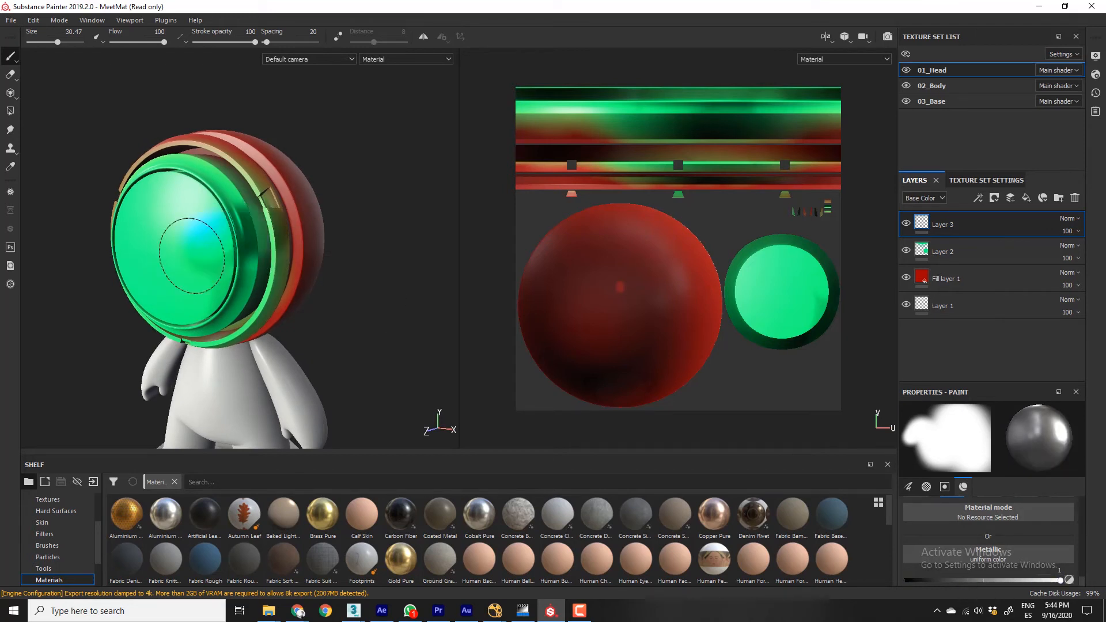
mouse_move(248, 268)
alt+mouse_down()
mouse_move(306, 275)
mouse_move(170, 264)
mouse_move(251, 204)
mouse_move(253, 182)
mouse_move(226, 167)
mouse_move(101, 217)
mouse_move(55, 221)
alt+mouse_up()
alt+middle_drag(311, 271, 235, 273)
mouse_move(291, 270)
mouse_down()
mouse_move(318, 254)
mouse_move(254, 259)
mouse_up()
drag(404, 282, 401, 267)
alt+drag(380, 333, 490, 320)
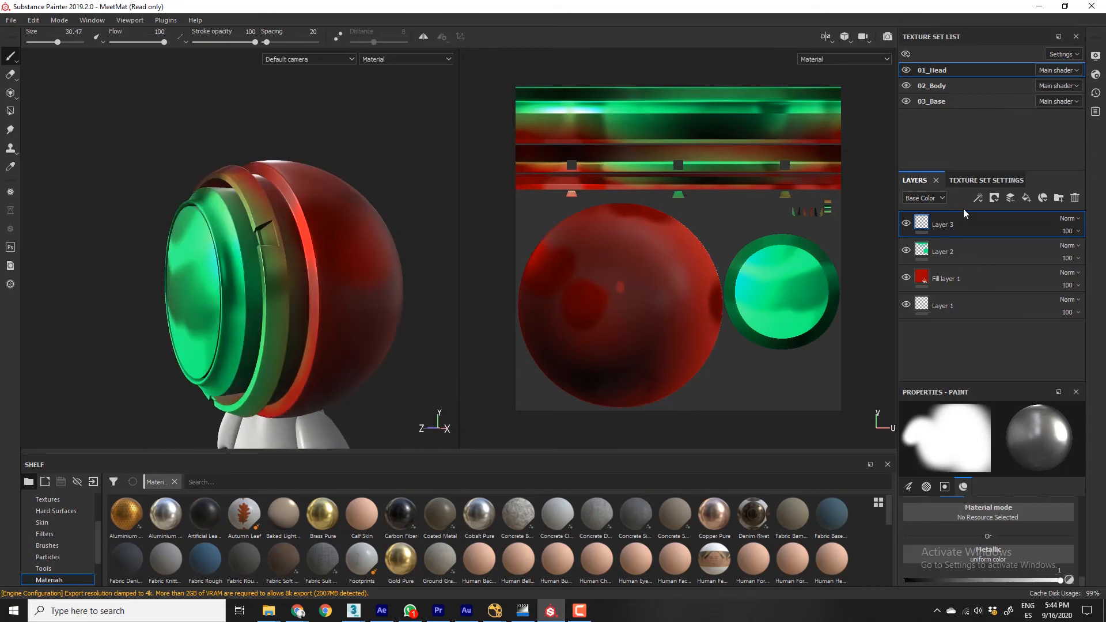
Step: Add a paint layer above Layer 3 and make rough the only active brush channel
click(1012, 198)
scroll(1016, 524, up, 2)
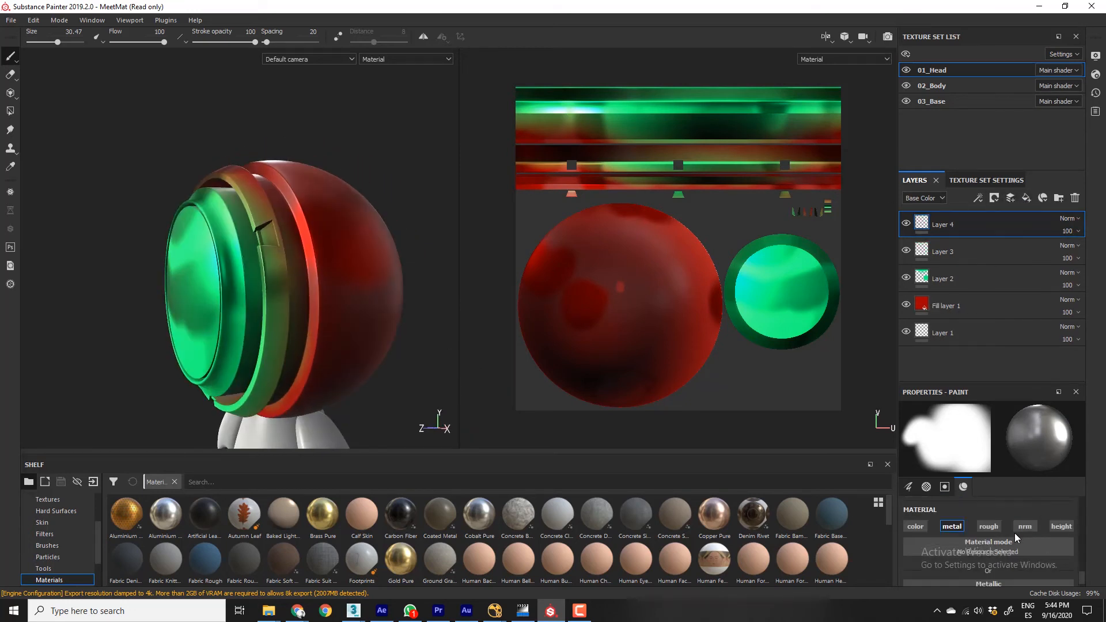
click(952, 526)
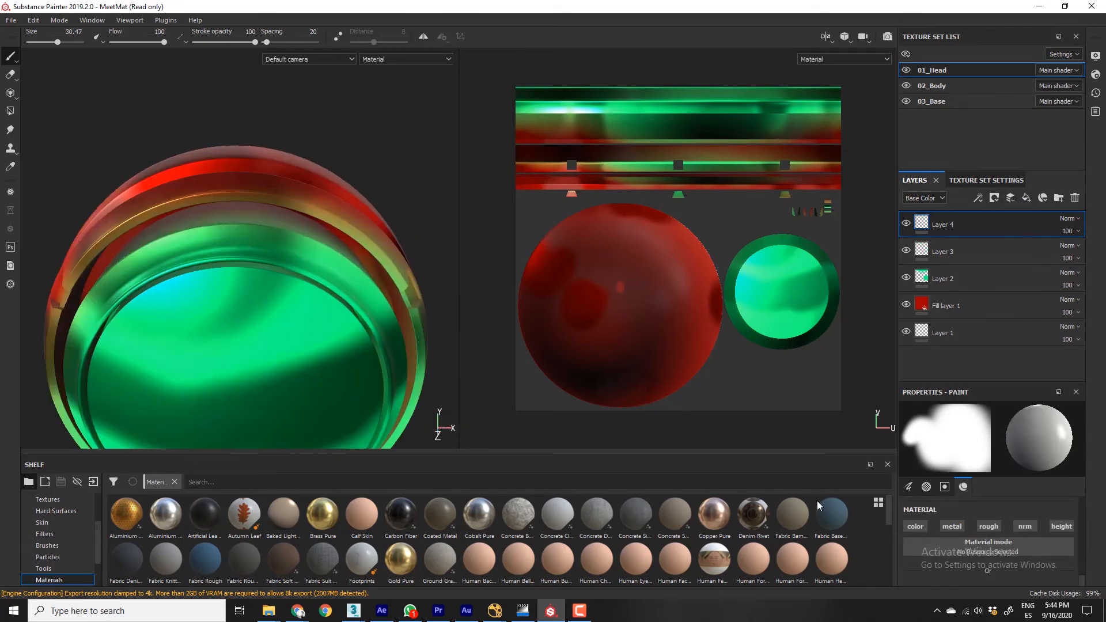
alt+middle_drag(538, 374, 563, 296)
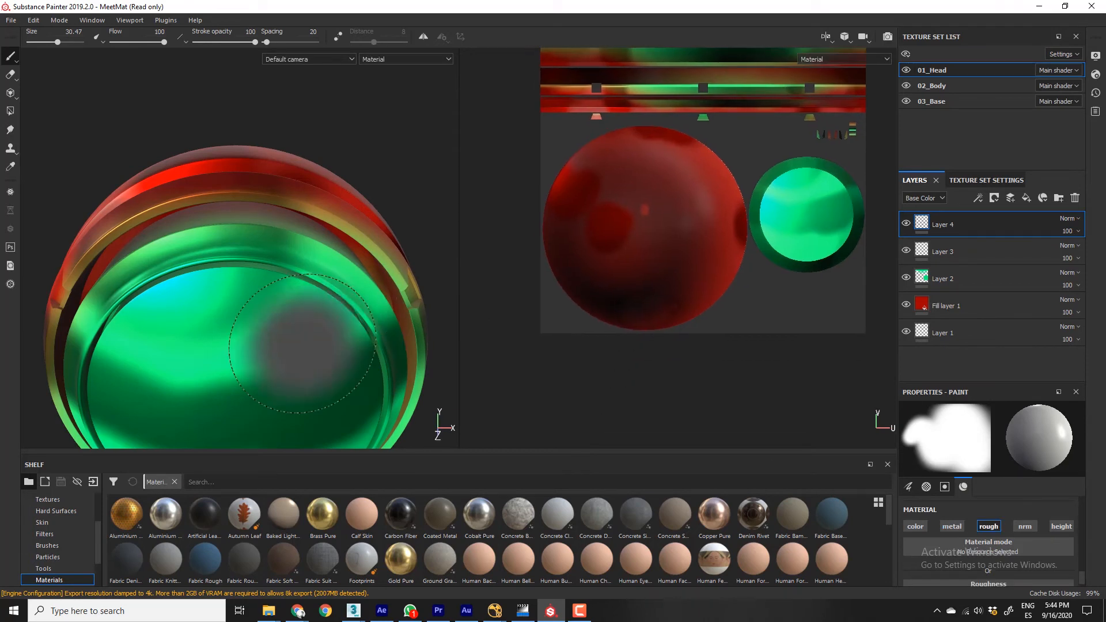
alt+middle_drag(303, 333, 323, 266)
drag(317, 252, 338, 262)
Step: Set the brush's roughness to 1, reduce its size to 16.48 and paint strokes across the front disc
scroll(1014, 554, down, 1)
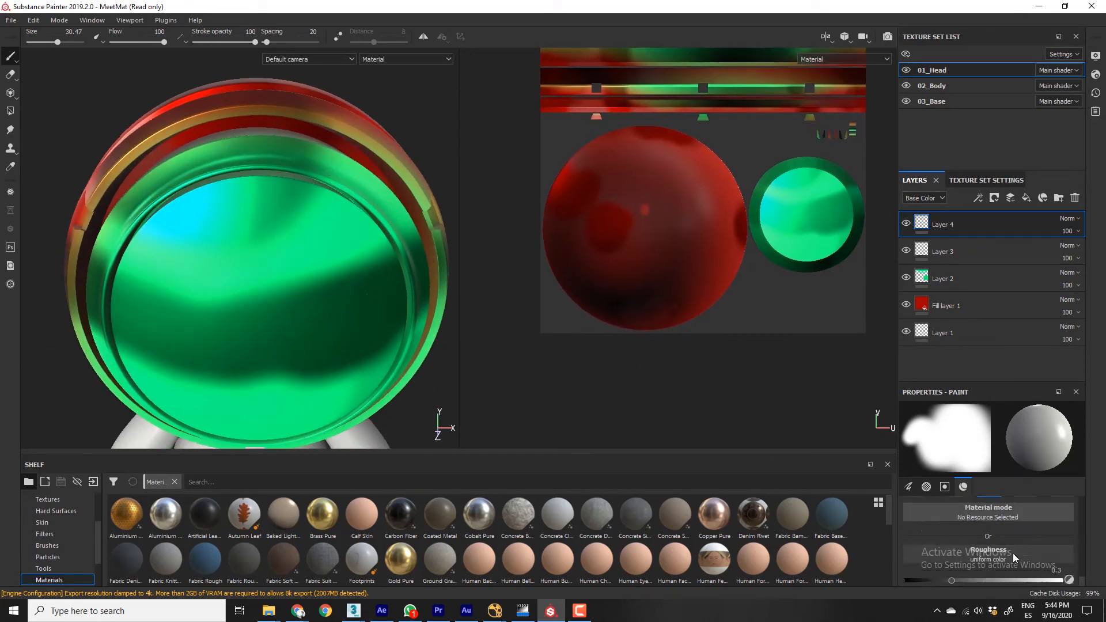
mouse_move(334, 283)
mouse_down()
mouse_move(319, 265)
mouse_move(285, 259)
mouse_up()
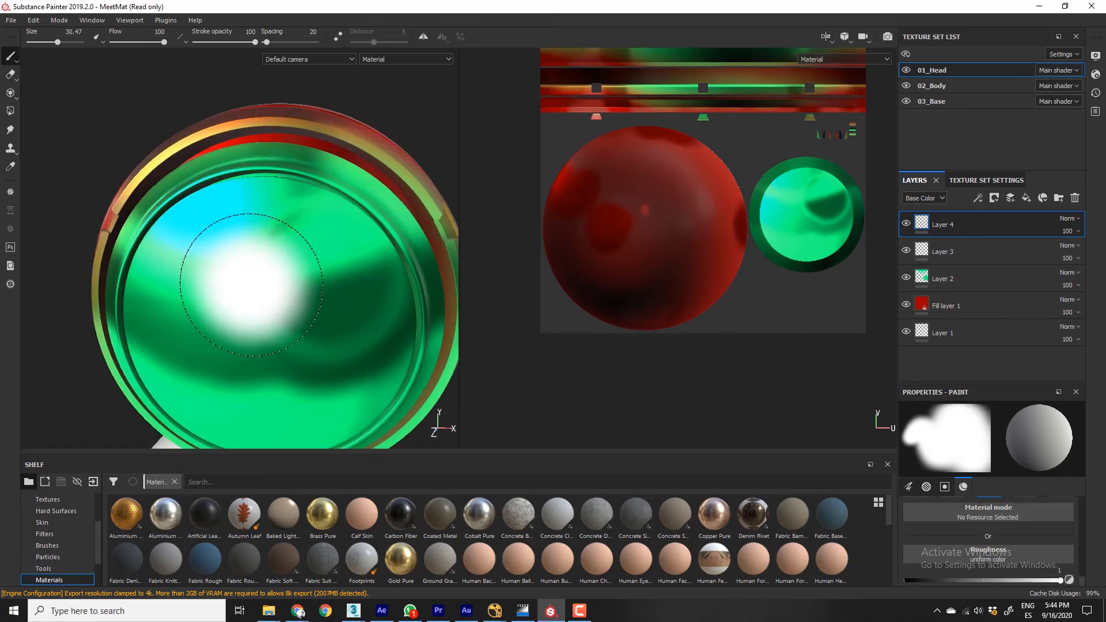
ctrl+right_drag(250, 287, 214, 287)
mouse_move(248, 286)
mouse_down()
mouse_move(268, 288)
mouse_move(232, 260)
mouse_move(271, 294)
mouse_move(461, 377)
mouse_up()
drag(210, 322, 187, 325)
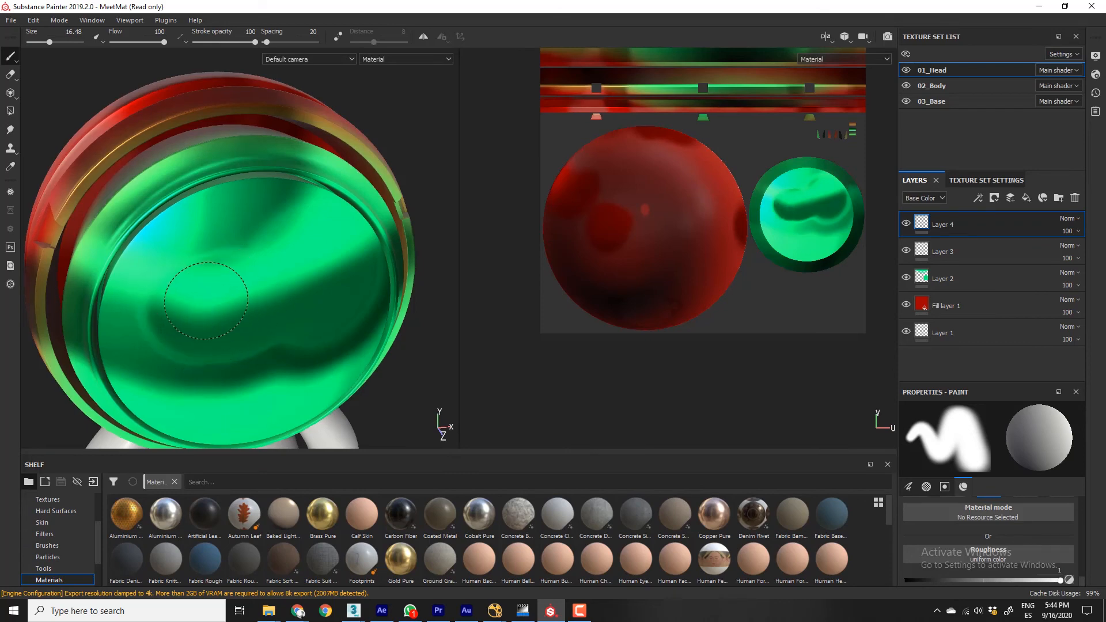
mouse_move(300, 343)
alt+mouse_down()
mouse_move(260, 302)
mouse_move(343, 350)
alt+mouse_up()
Step: Add a paint layer above Layer 4 and make height the only active brush channel
scroll(1035, 536, up, 3)
scroll(1042, 538, down, 2)
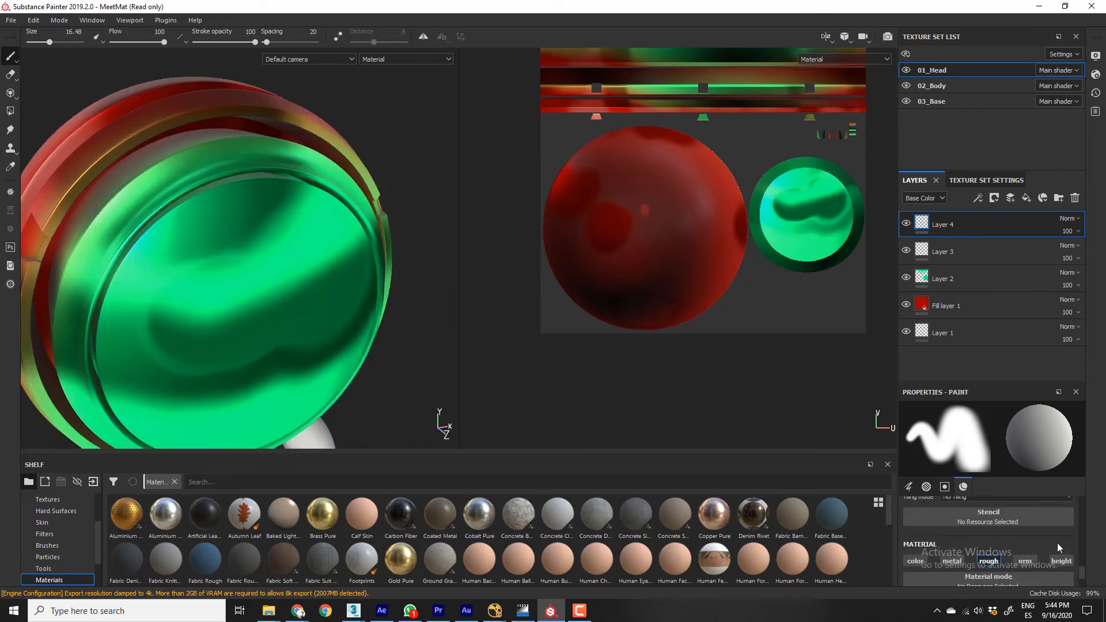
click(1006, 202)
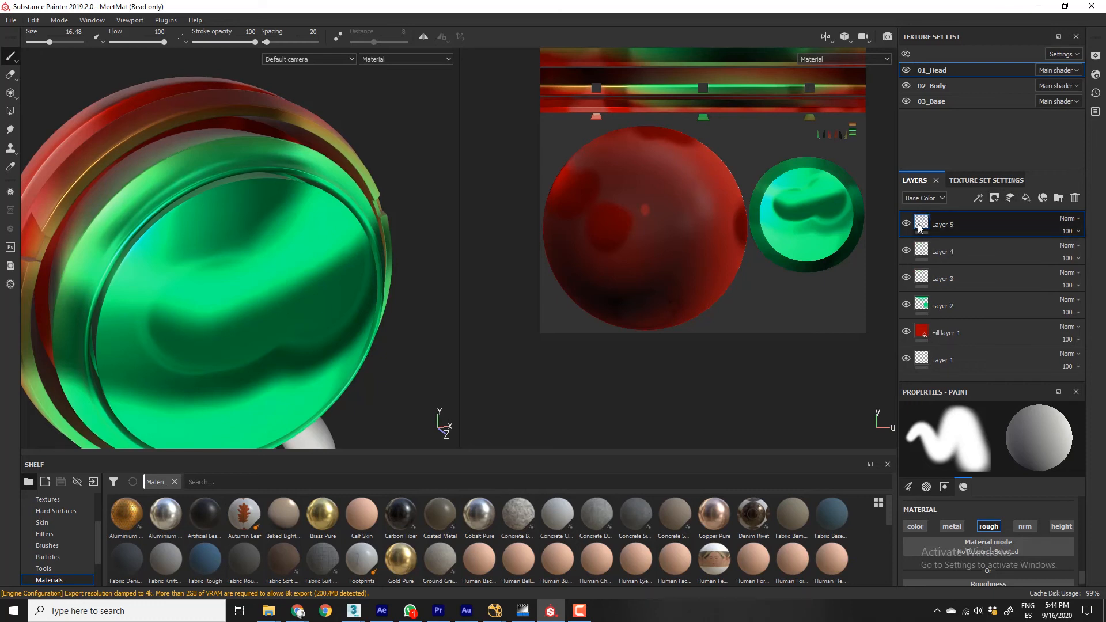
click(1060, 526)
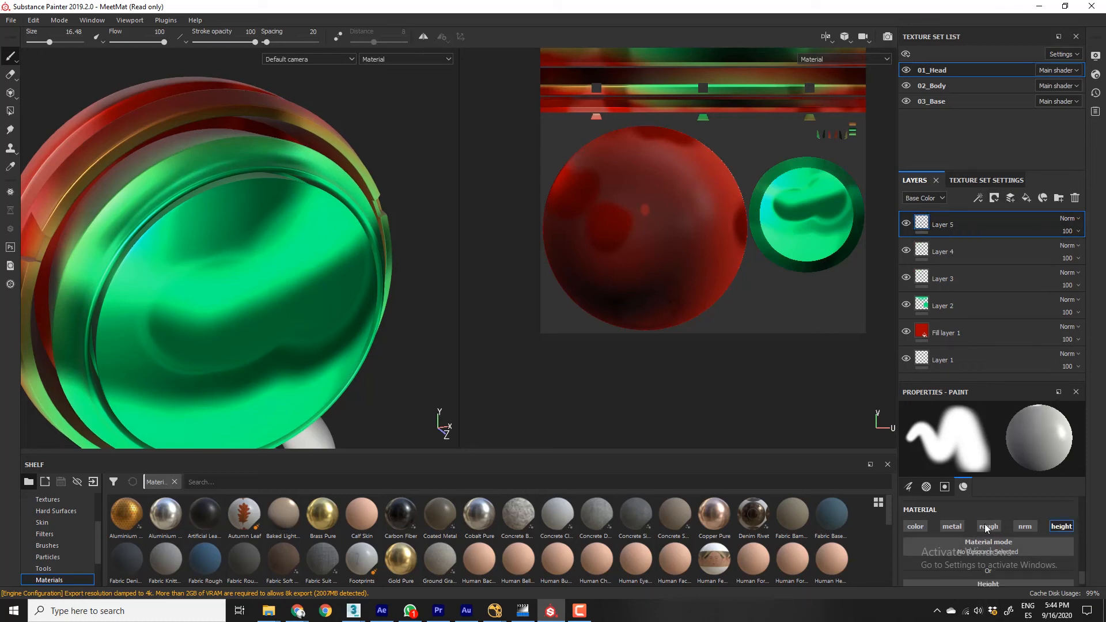
Step: Set the brush's height to 1 and paint raised strokes on the front disc and the red head shell
scroll(1064, 558, down, 1)
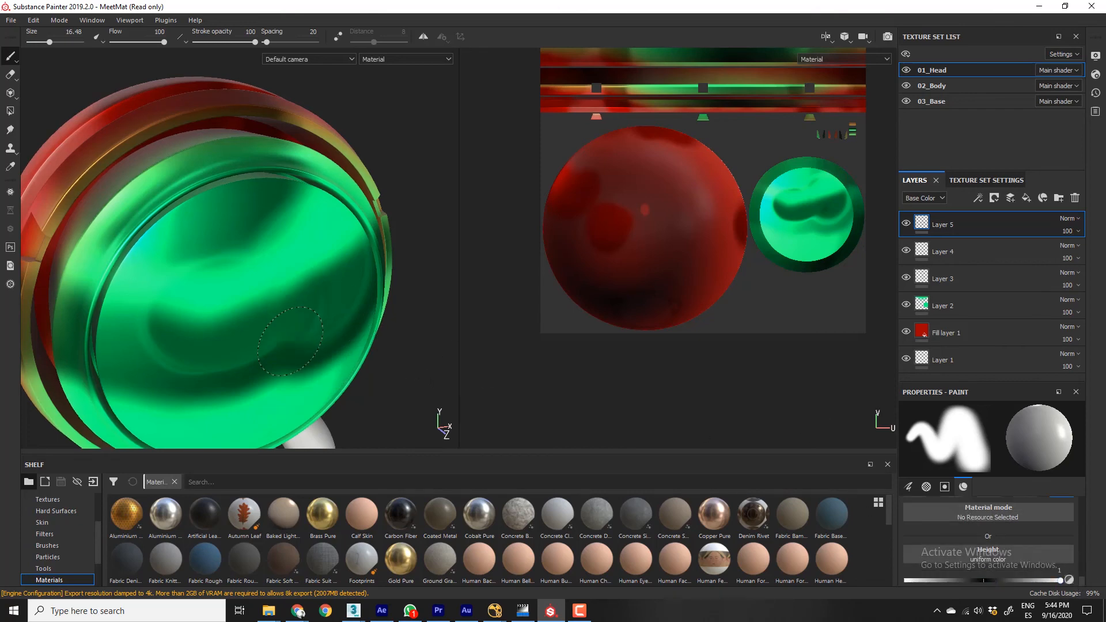
alt+drag(278, 317, 340, 248)
mouse_move(253, 262)
mouse_down()
mouse_move(246, 317)
mouse_move(264, 286)
mouse_move(272, 313)
mouse_move(185, 334)
mouse_up()
drag(228, 293, 264, 306)
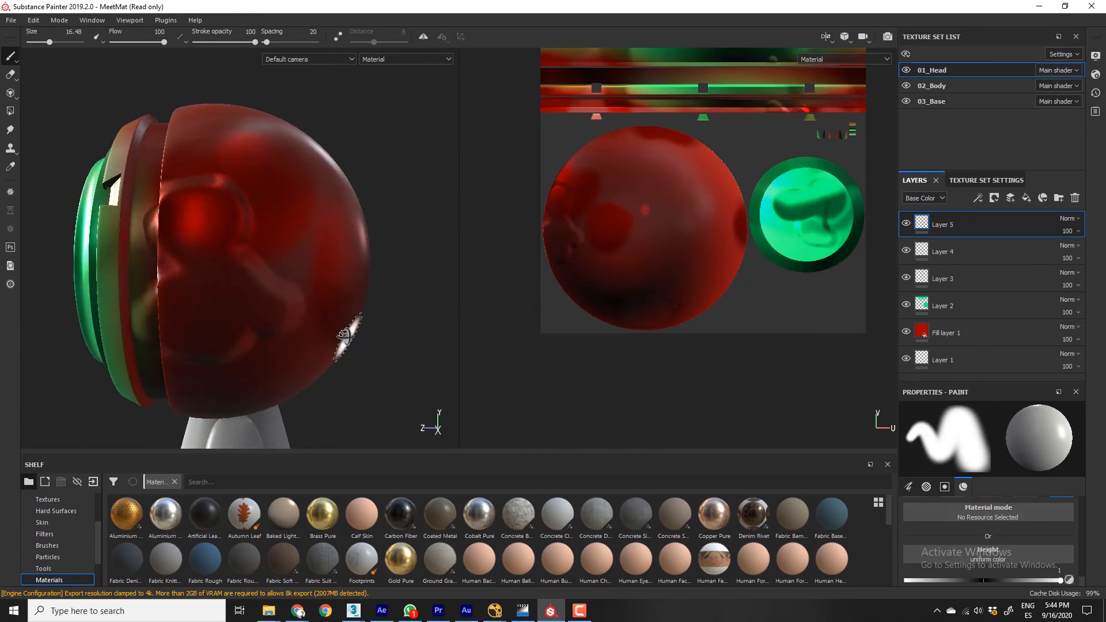
Step: Set the brush's height to -1 and paint recessed strokes on the red head shell
alt+drag(348, 335, 328, 325)
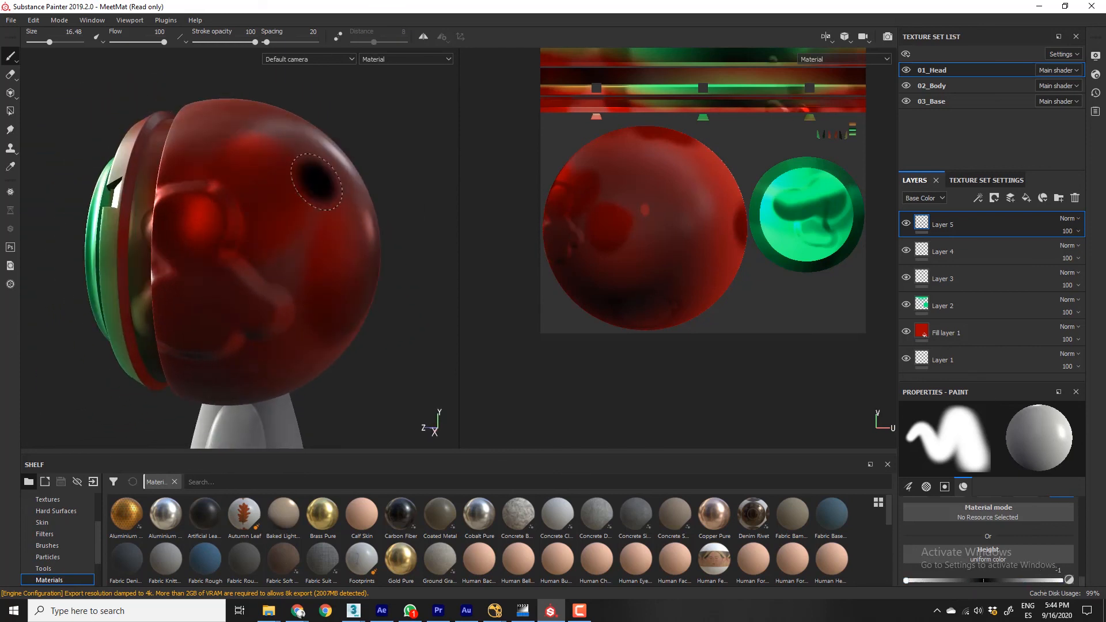
mouse_move(319, 182)
mouse_down()
mouse_move(316, 235)
mouse_move(352, 283)
mouse_move(321, 171)
mouse_move(200, 134)
mouse_move(259, 217)
mouse_move(296, 185)
mouse_move(279, 185)
mouse_up()
mouse_move(267, 138)
alt+mouse_down()
mouse_move(346, 192)
mouse_move(361, 155)
mouse_move(336, 198)
mouse_move(349, 239)
mouse_move(306, 277)
mouse_move(288, 236)
mouse_move(339, 322)
mouse_move(288, 317)
mouse_move(378, 254)
mouse_move(435, 291)
mouse_move(409, 295)
mouse_move(405, 282)
alt+mouse_up()
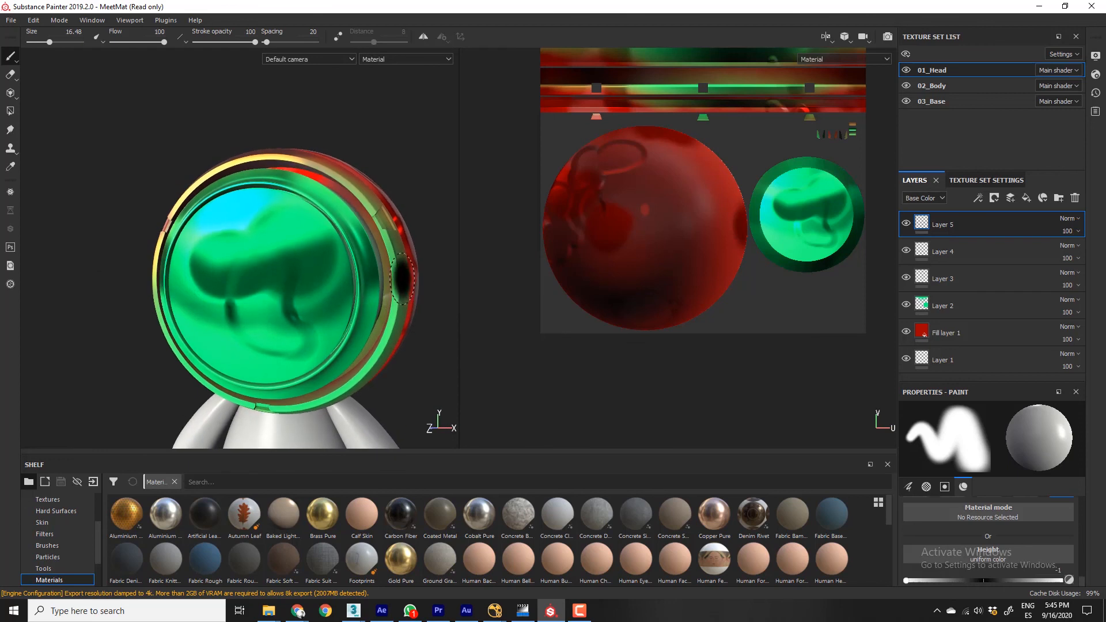